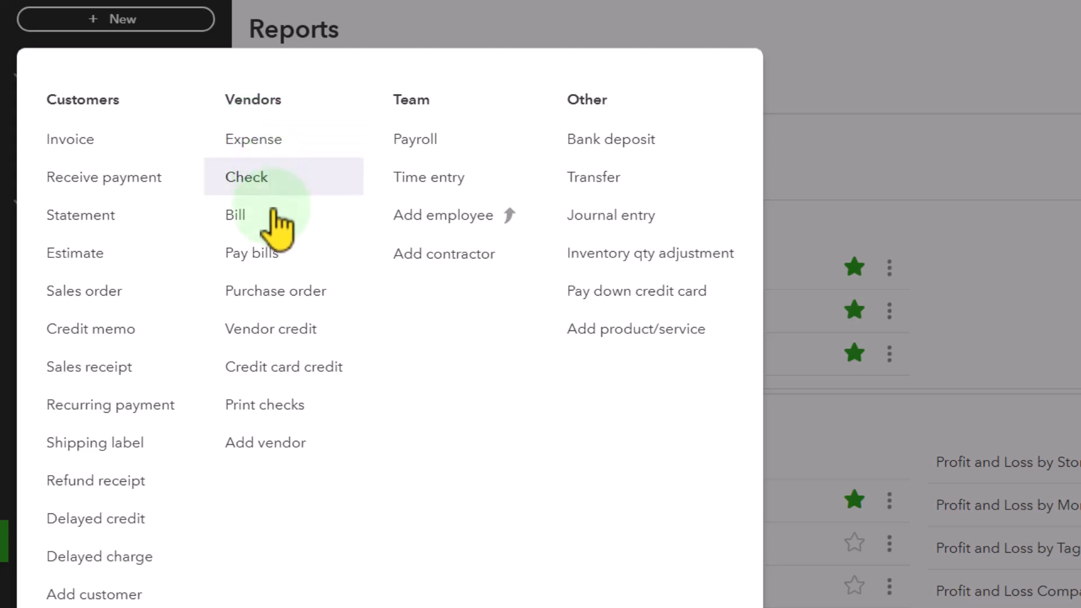
Start a purchase order and add Fender as a new vendor with the default contact details.
left_click(276, 291)
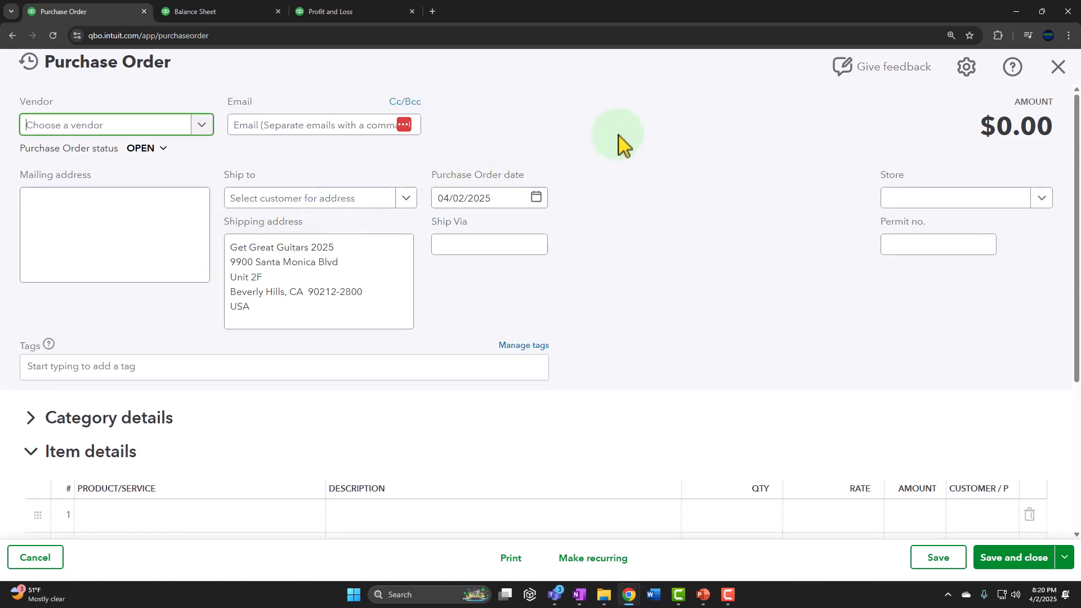
type("Fender")
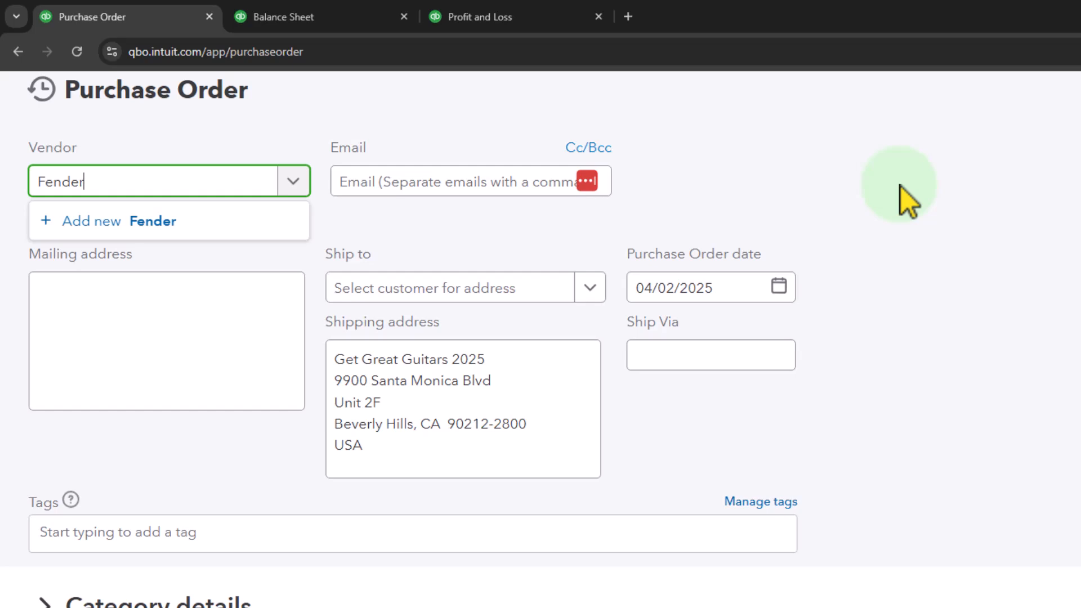
left_click(137, 219)
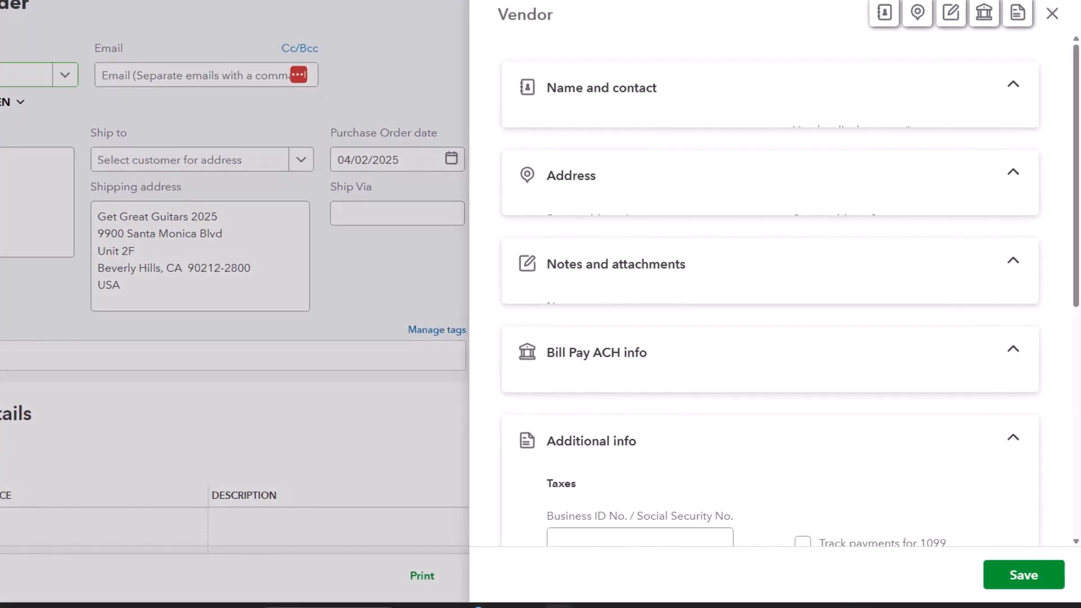
left_click(707, 286)
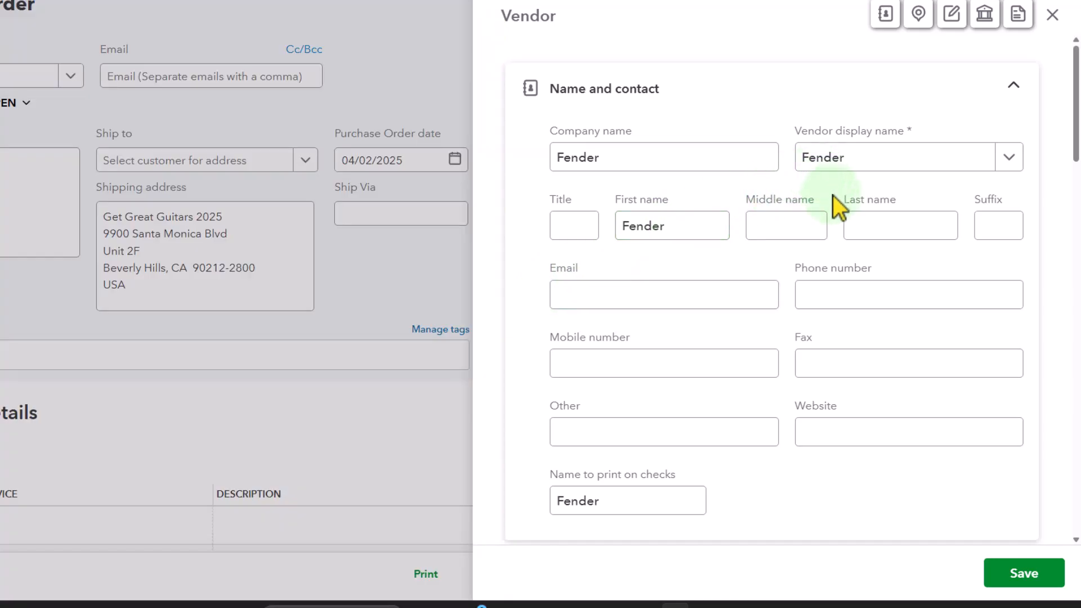
left_click(1022, 571)
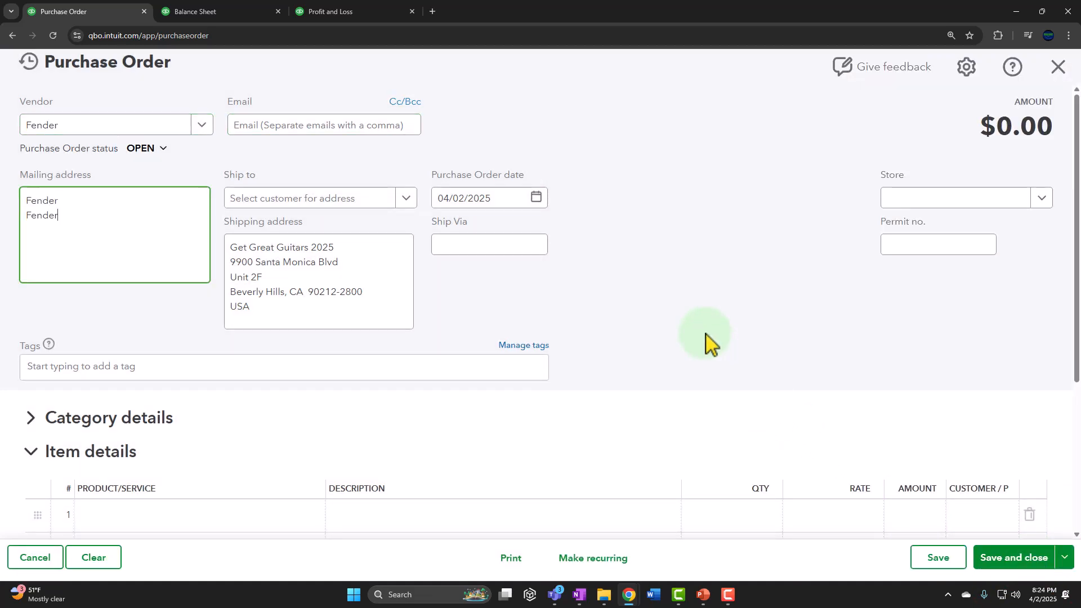
Check the customers offered for the ship-to address without choosing one.
key("Tab")
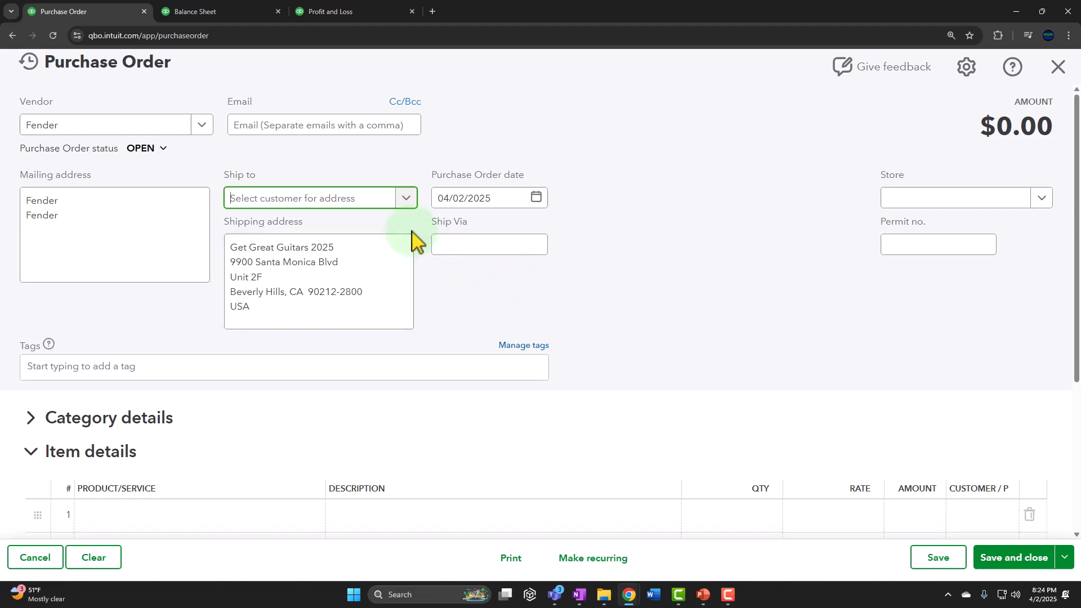
left_click(364, 267)
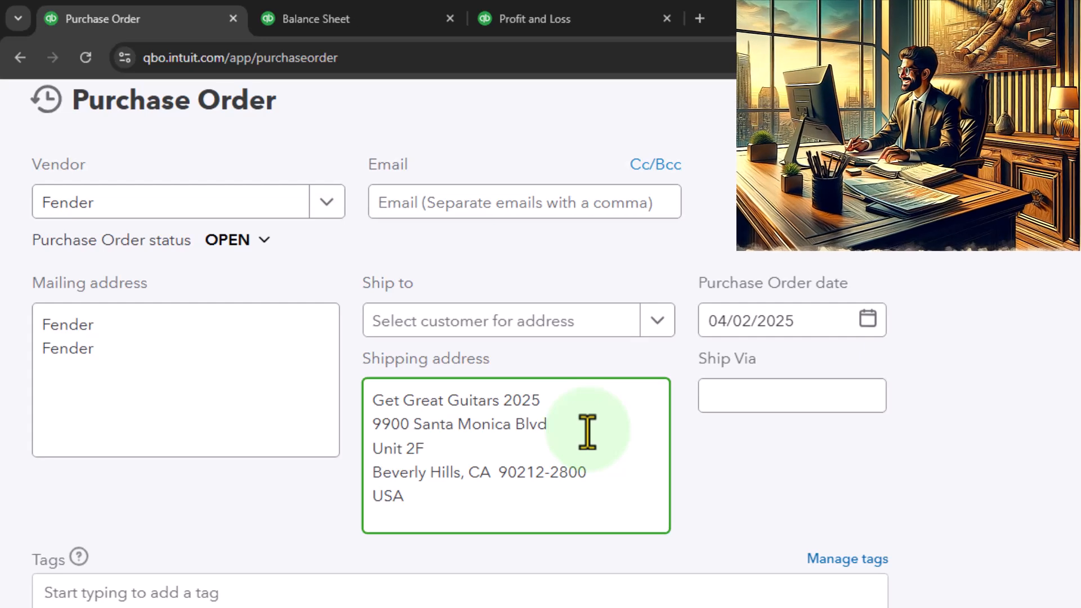
left_click(658, 321)
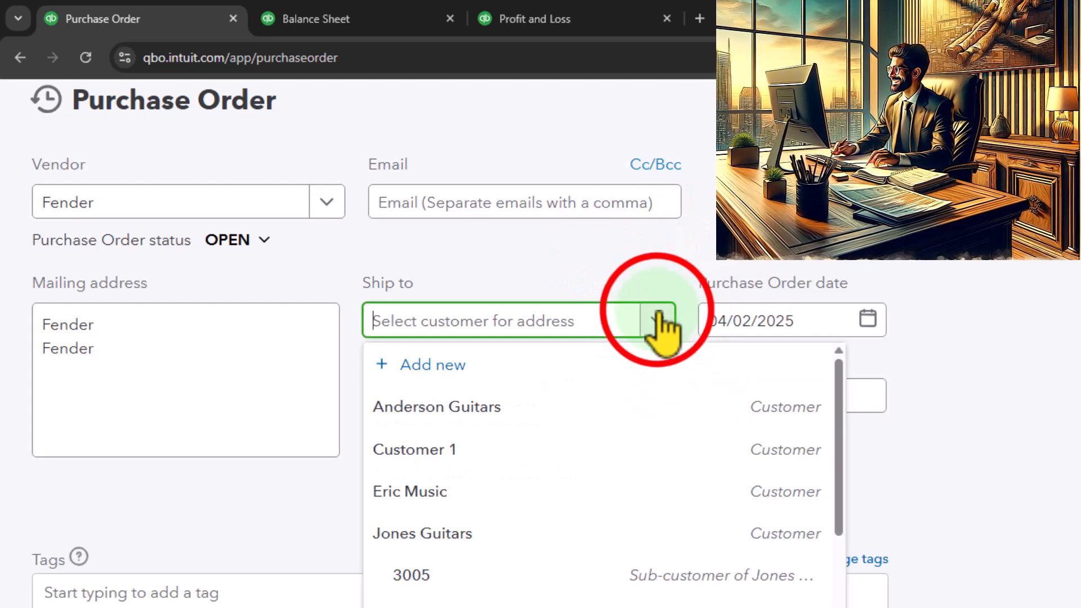
key("Escape")
key("Tab")
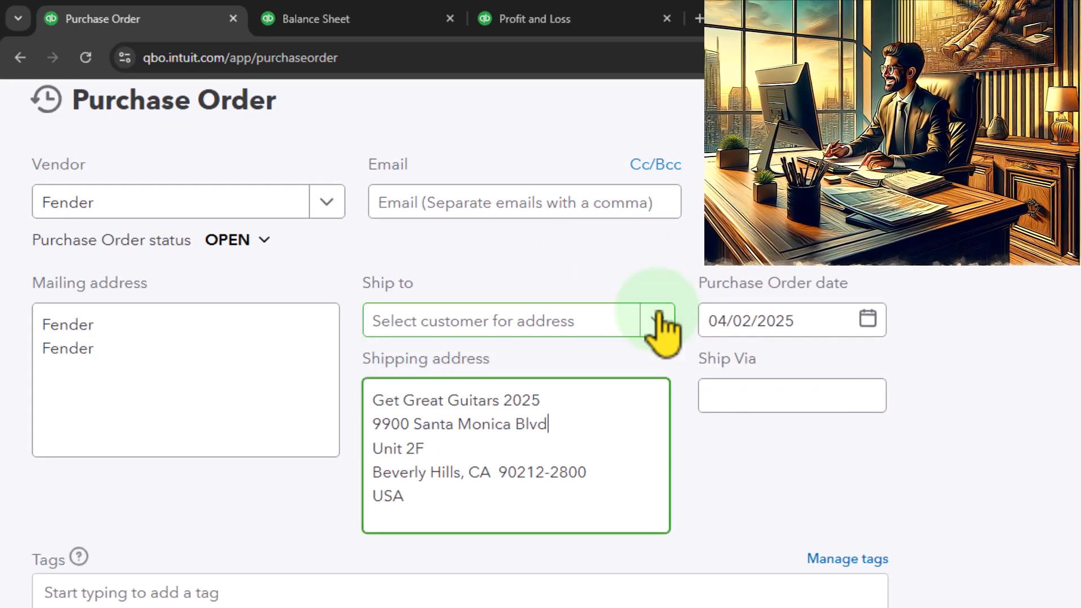
Set the purchase order date to 02/02/2024, leaving the shipping and tag fields as they are.
key("Tab")
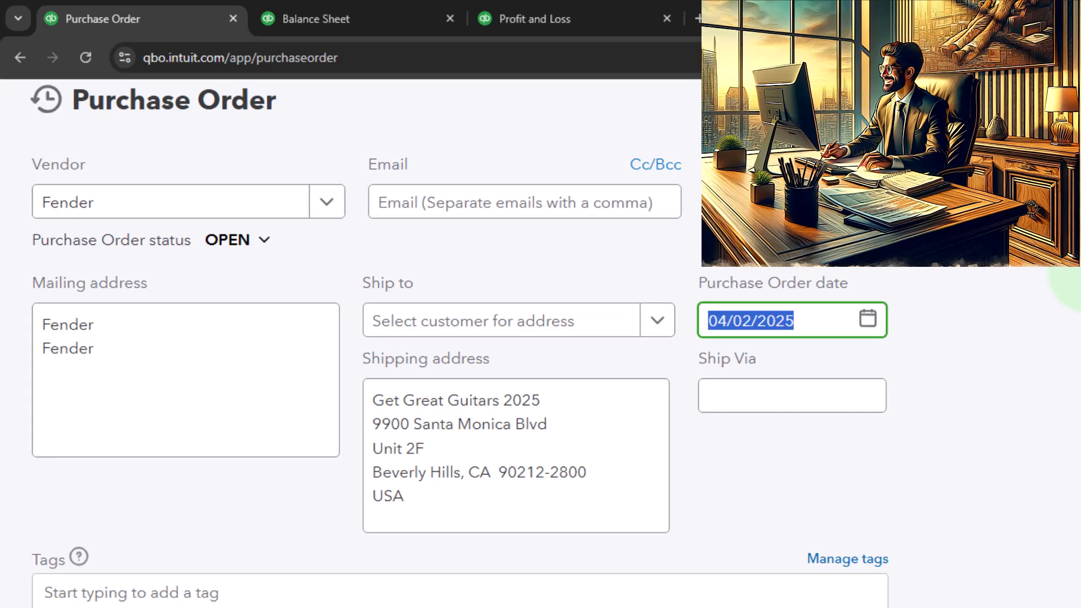
type("020224")
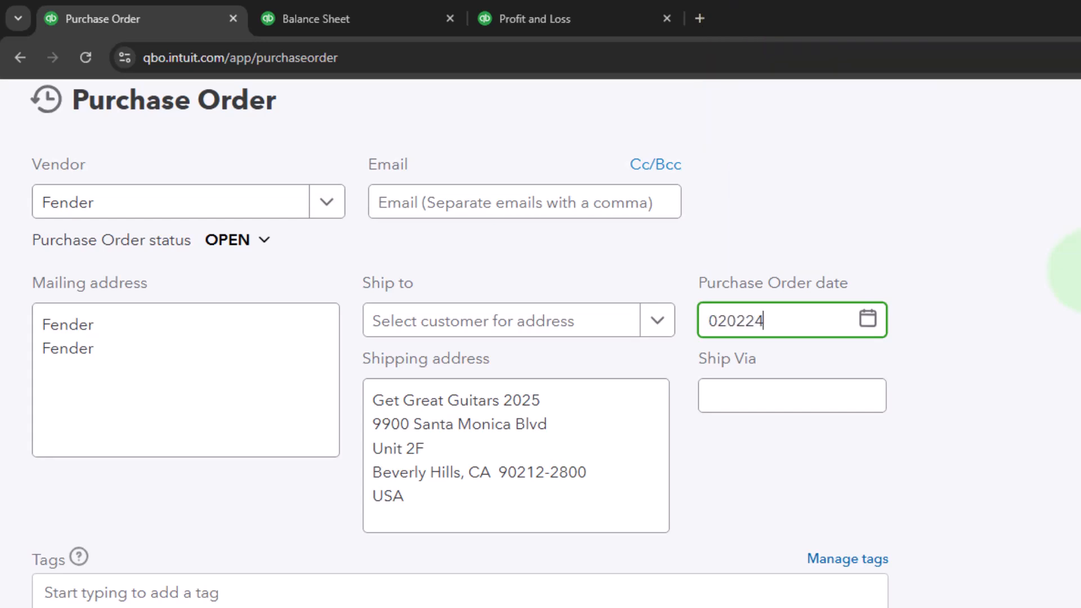
key("Tab")
key("Tab")
key("Tab")
key("Tab")
key("Tab")
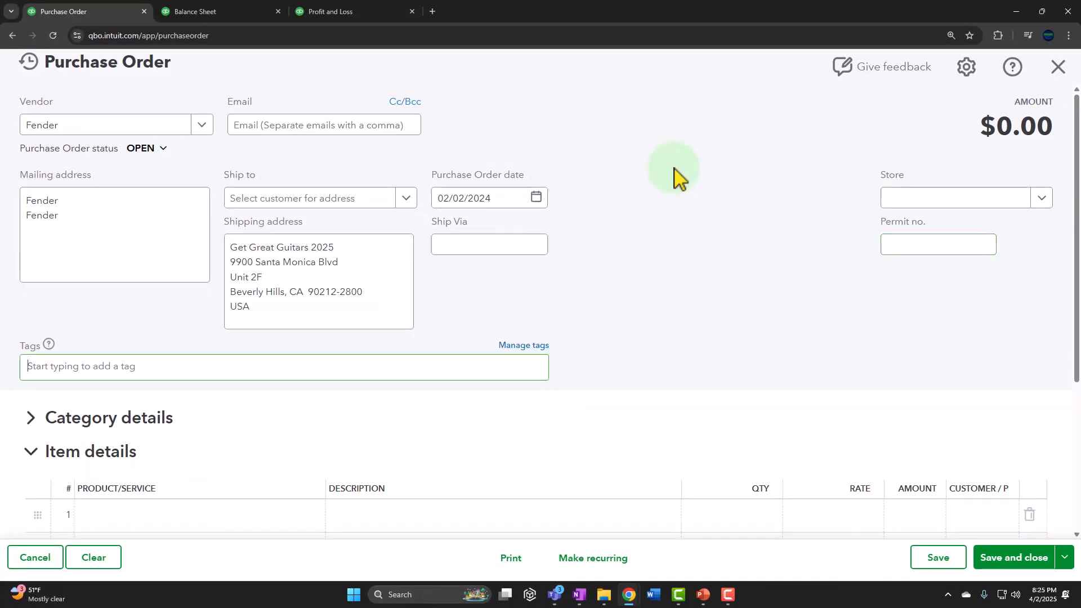
key("Tab")
Create a new product named SQ from the first item line and set its item type to Inventory item.
scroll(676, 175, "down", 3)
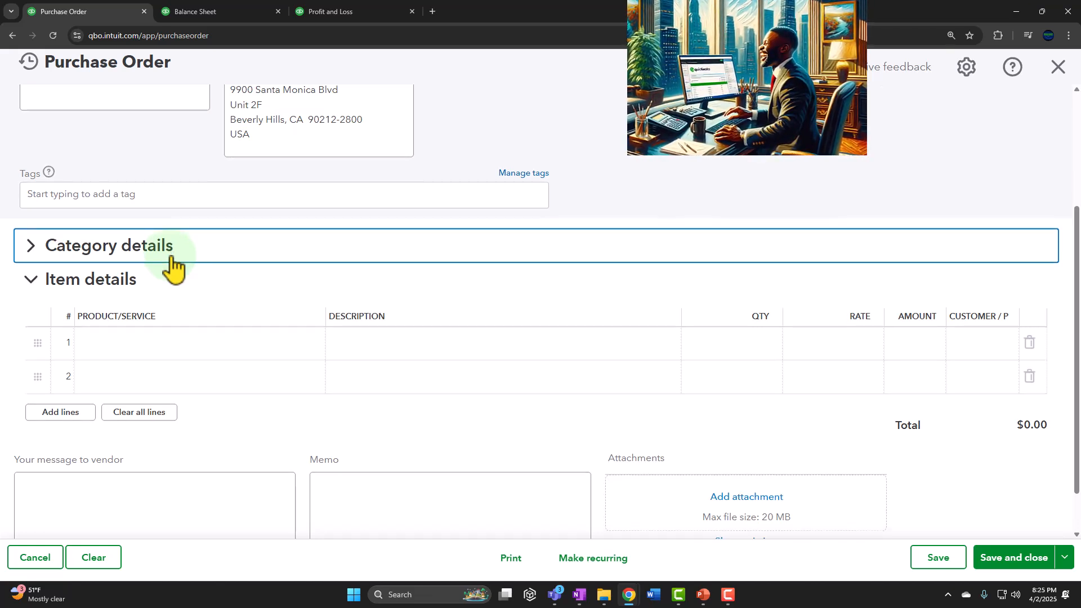
scroll(131, 281, "down", 1)
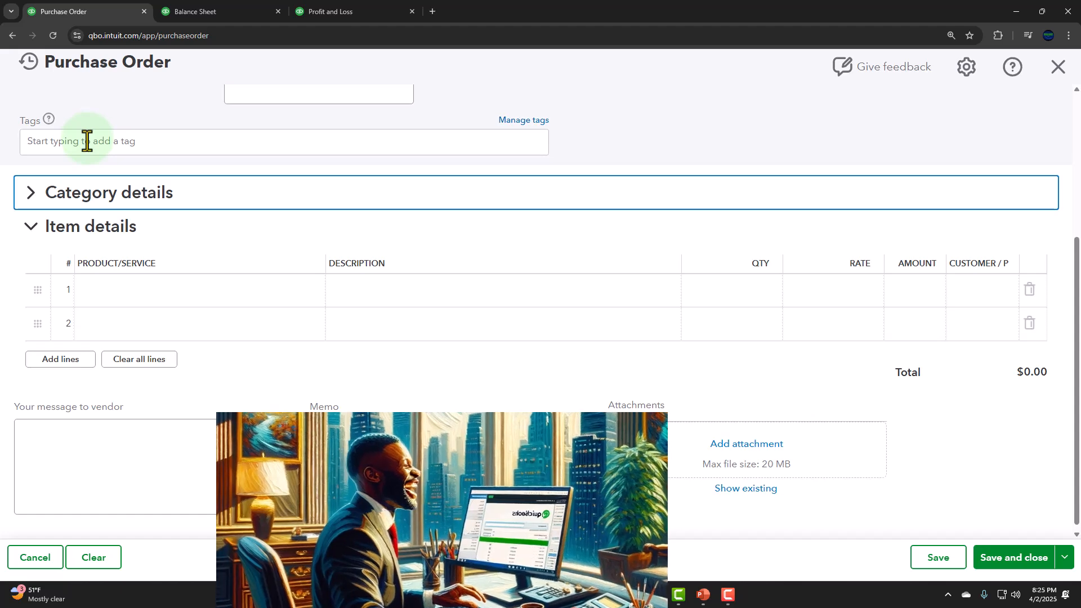
scroll(383, 315, "down", 1)
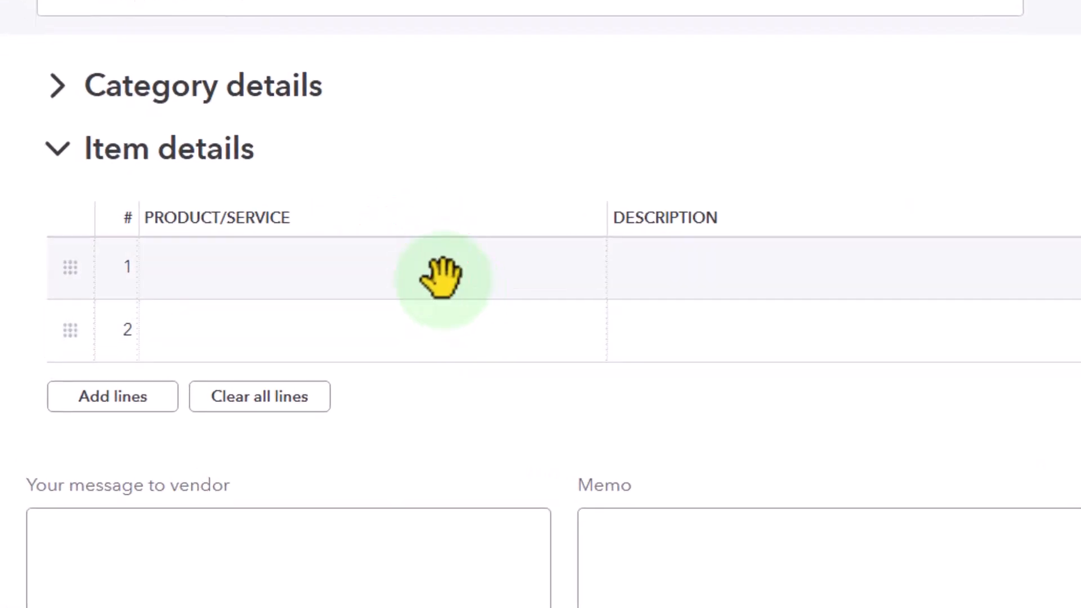
left_click(441, 277)
left_click(581, 270)
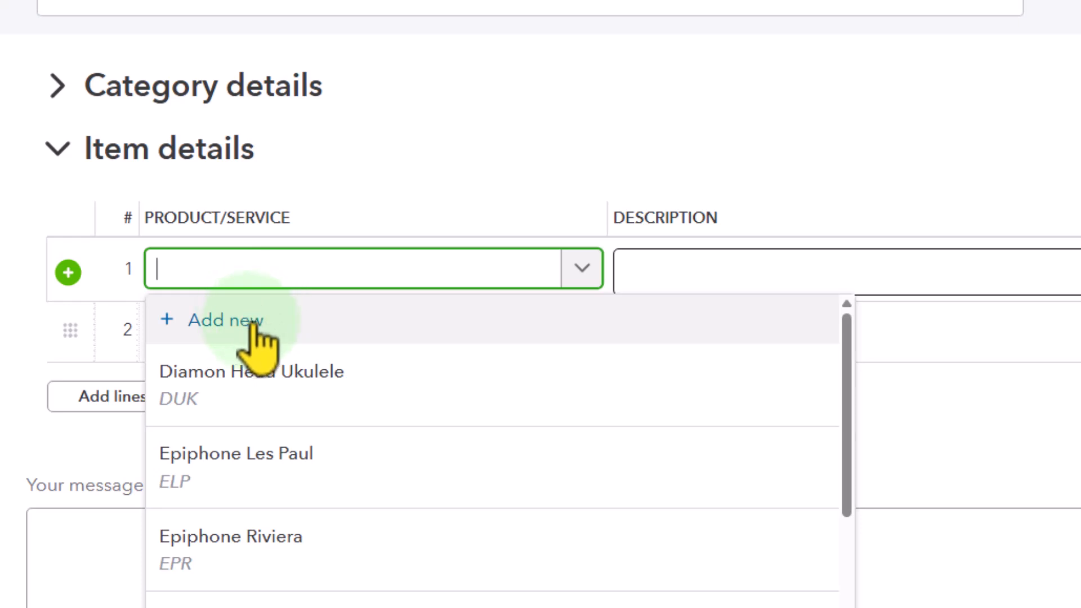
left_click(252, 322)
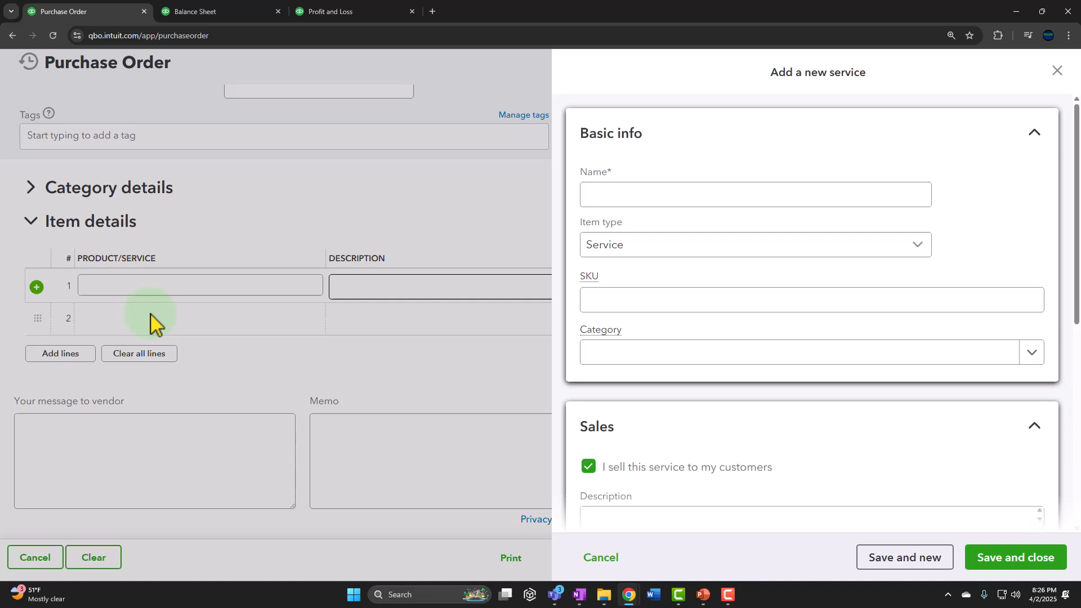
left_click(638, 193)
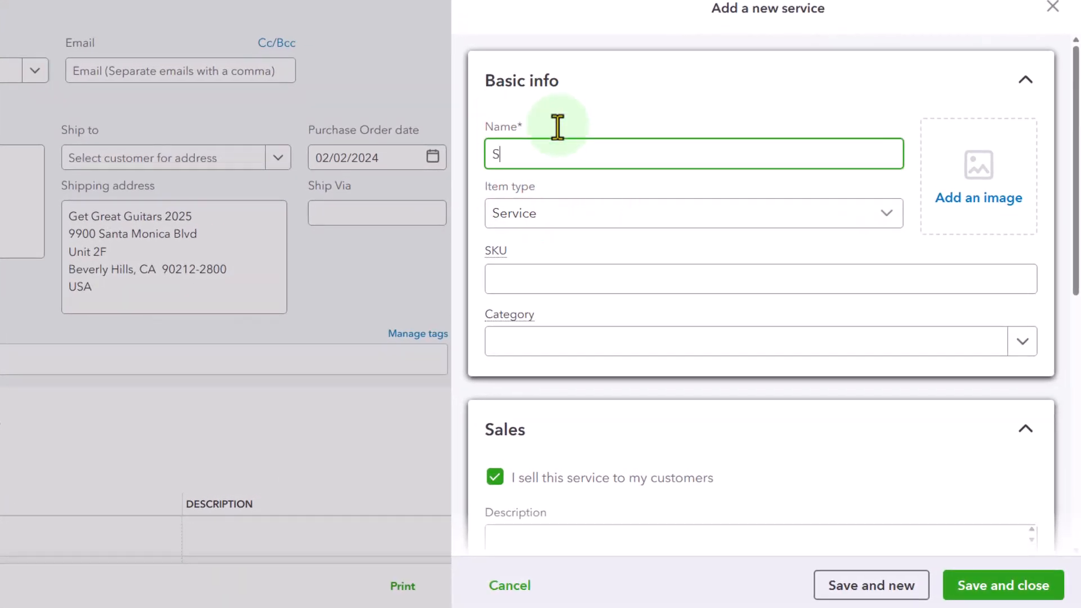
key("Tab")
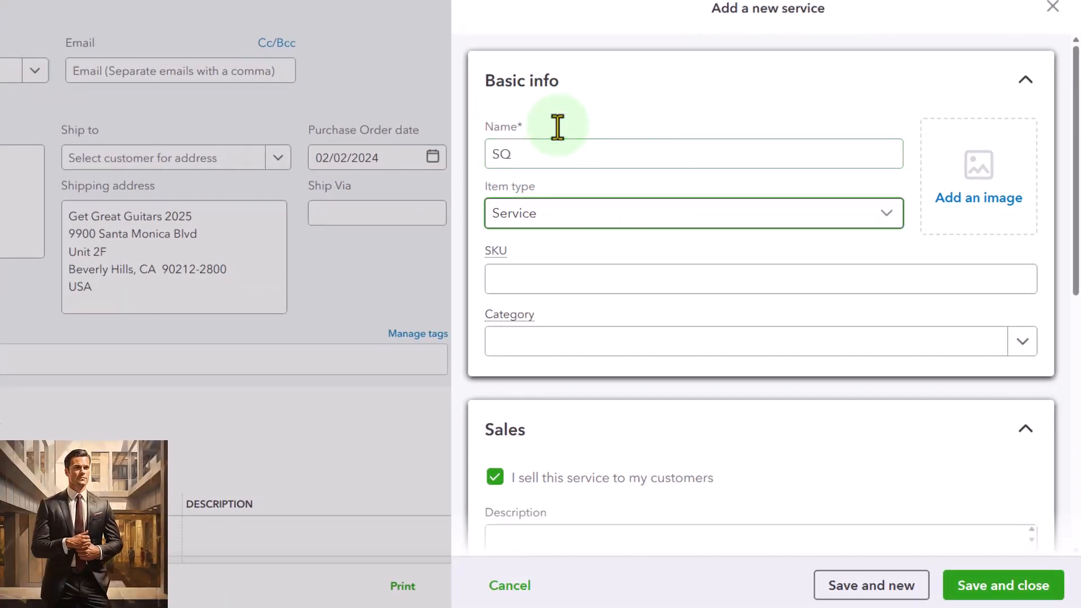
left_click(603, 214)
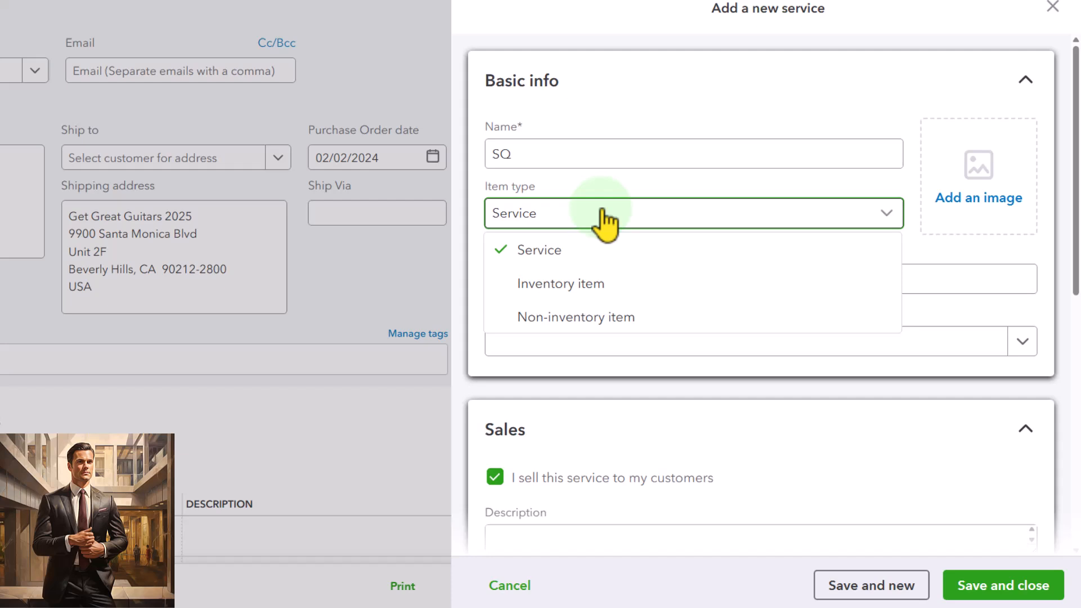
left_click(613, 288)
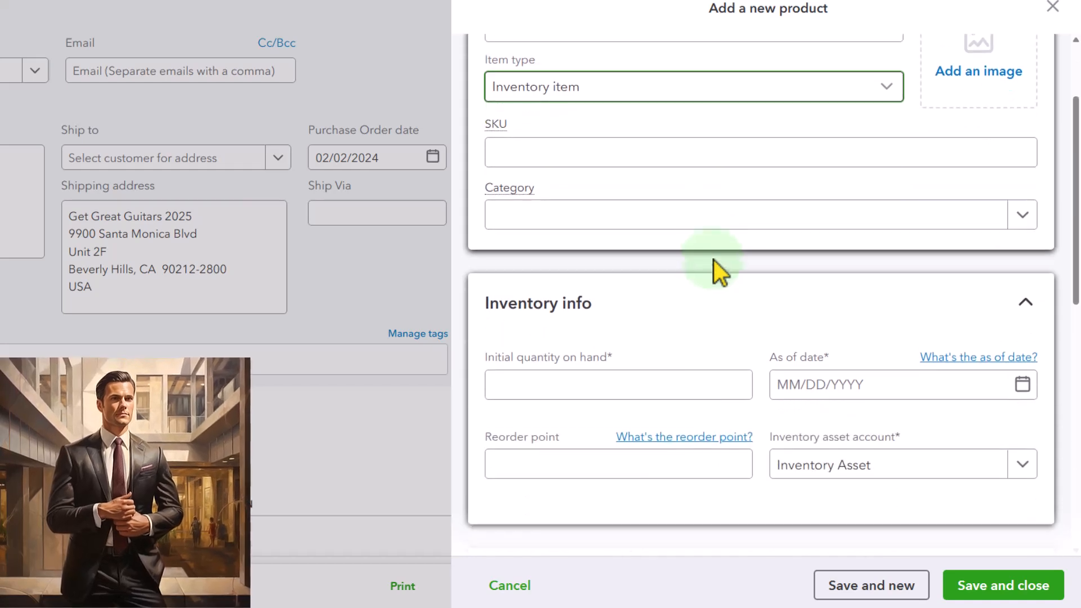
Set the new product's initial quantity on hand to 0.
scroll(714, 260, "up", 1)
scroll(714, 260, "down", 3)
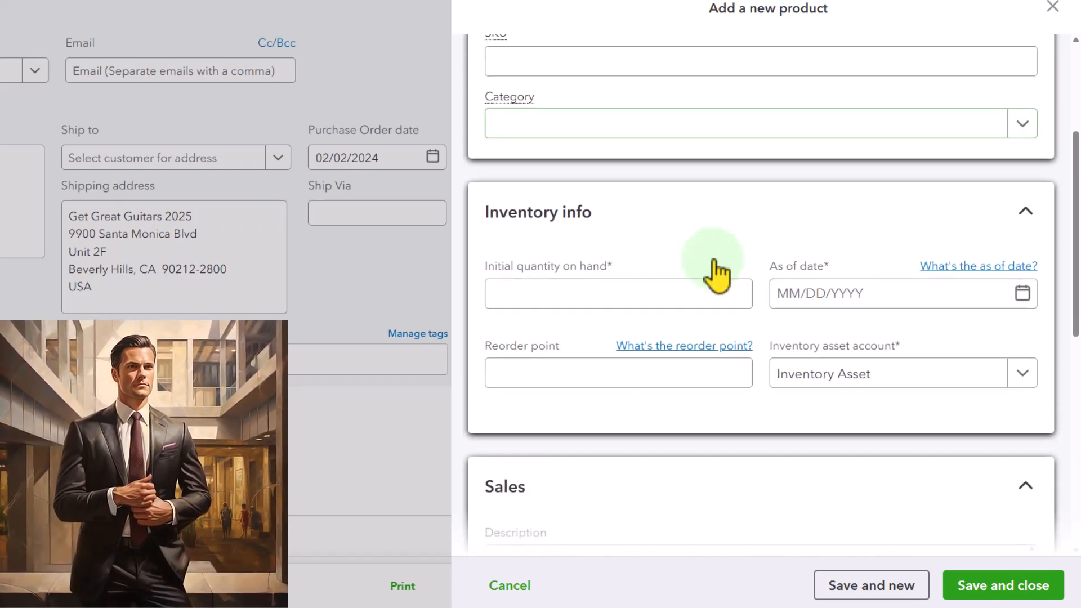
scroll(716, 276, "down", 1)
left_click(625, 233)
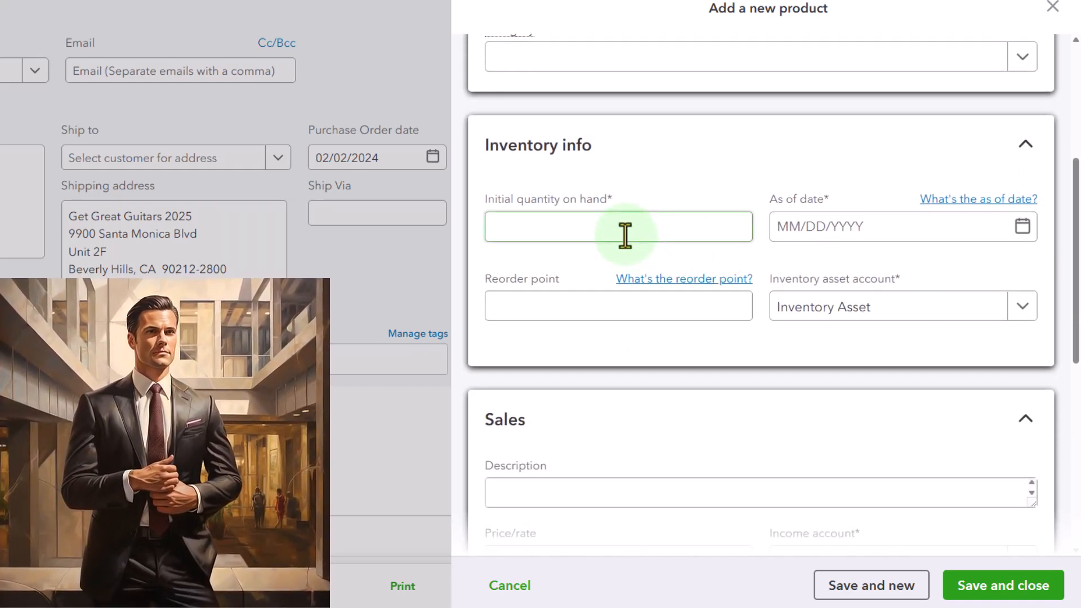
left_click(626, 230)
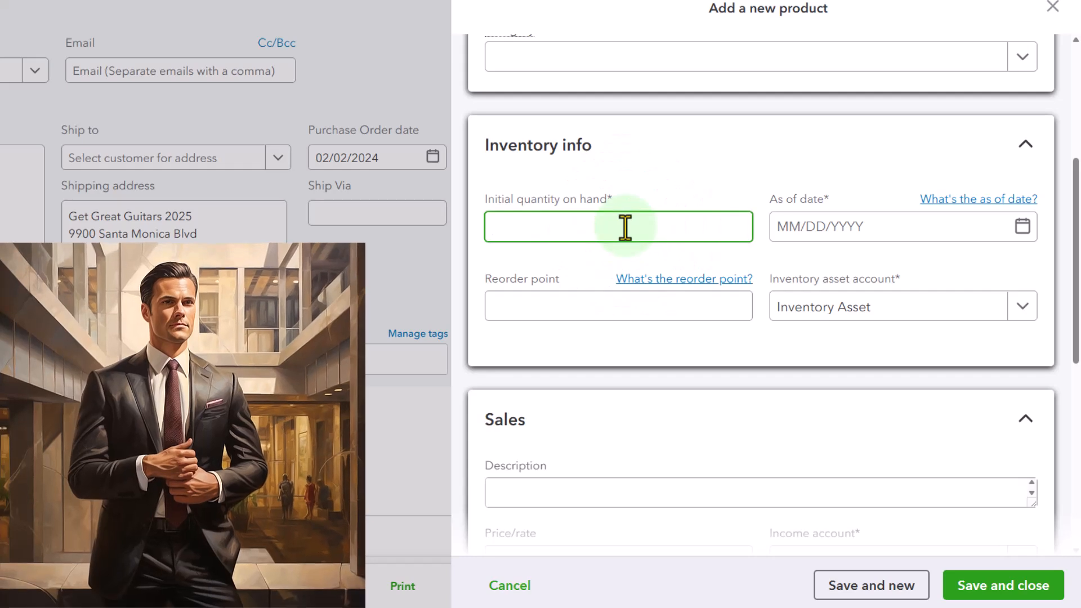
type("0")
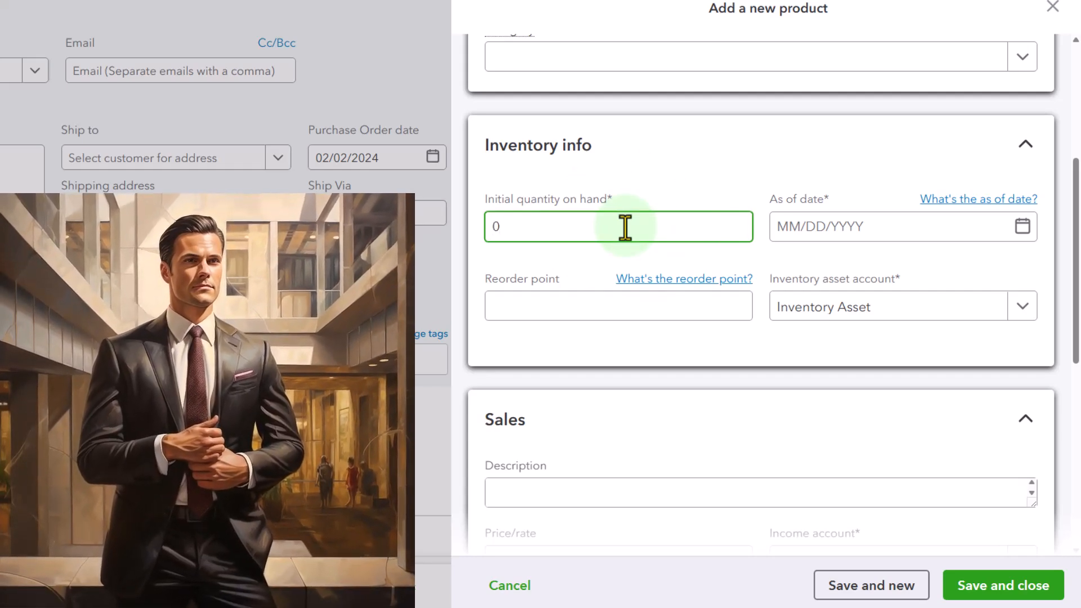
key("Tab")
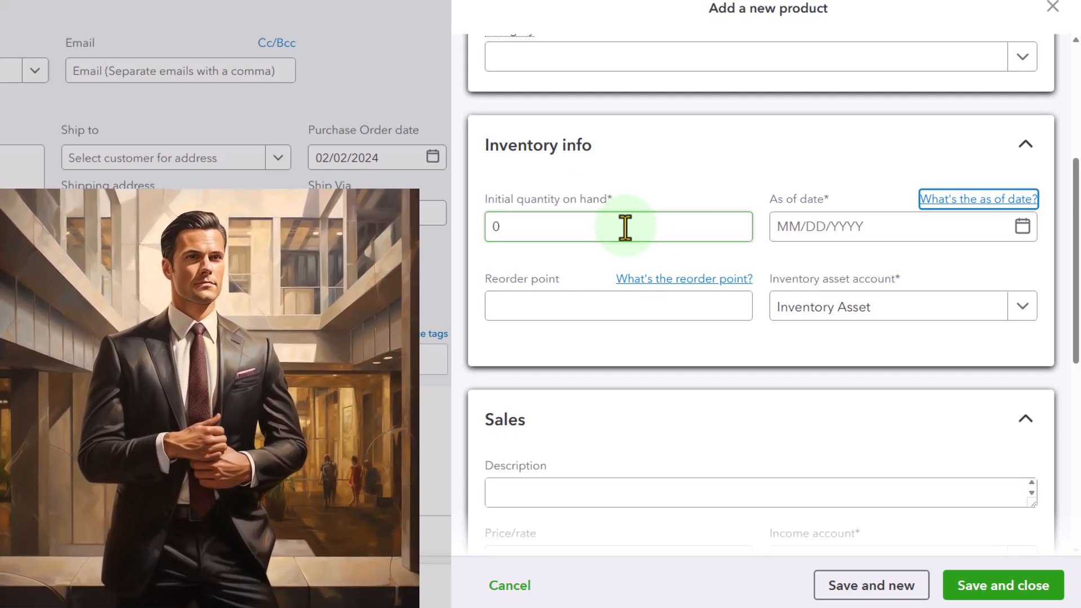
Set the as-of date of the product's initial quantity to 01/01/2025.
left_click(1022, 228)
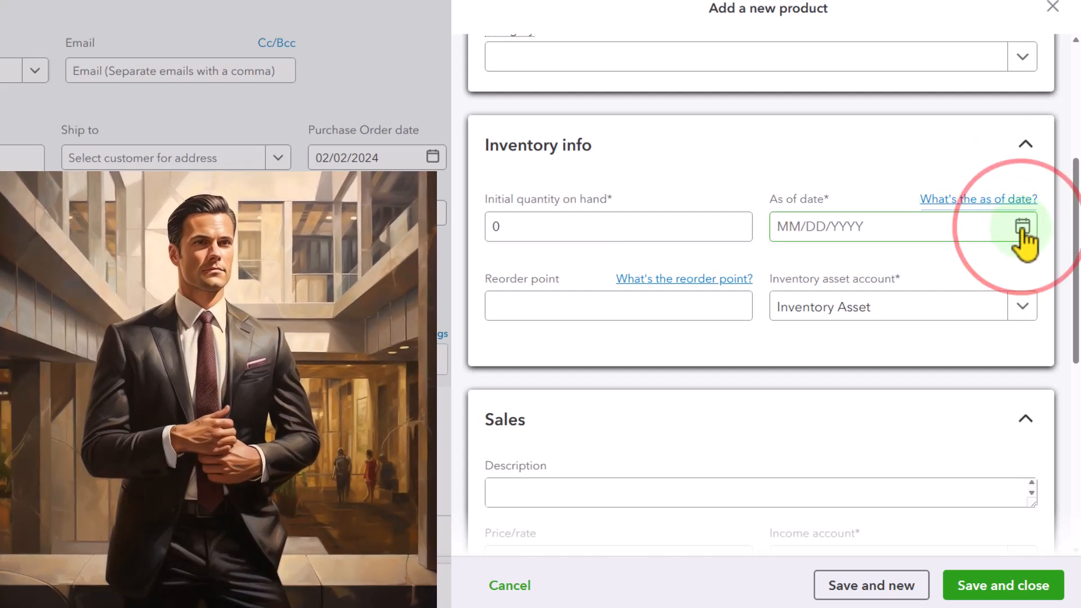
left_click(793, 276)
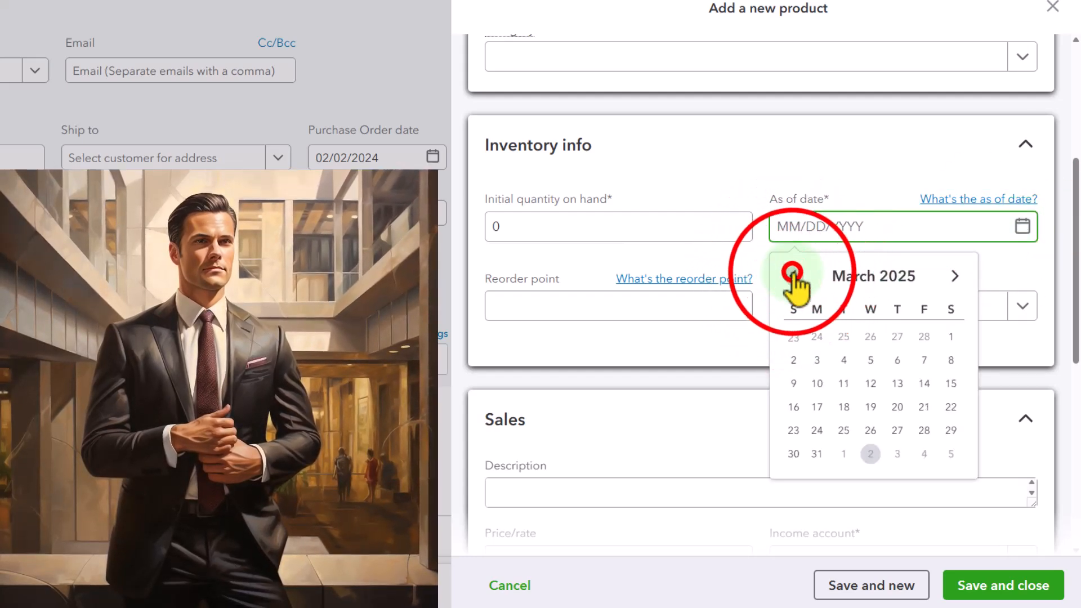
left_click(793, 275)
left_click(793, 275)
left_click(792, 276)
left_click(954, 276)
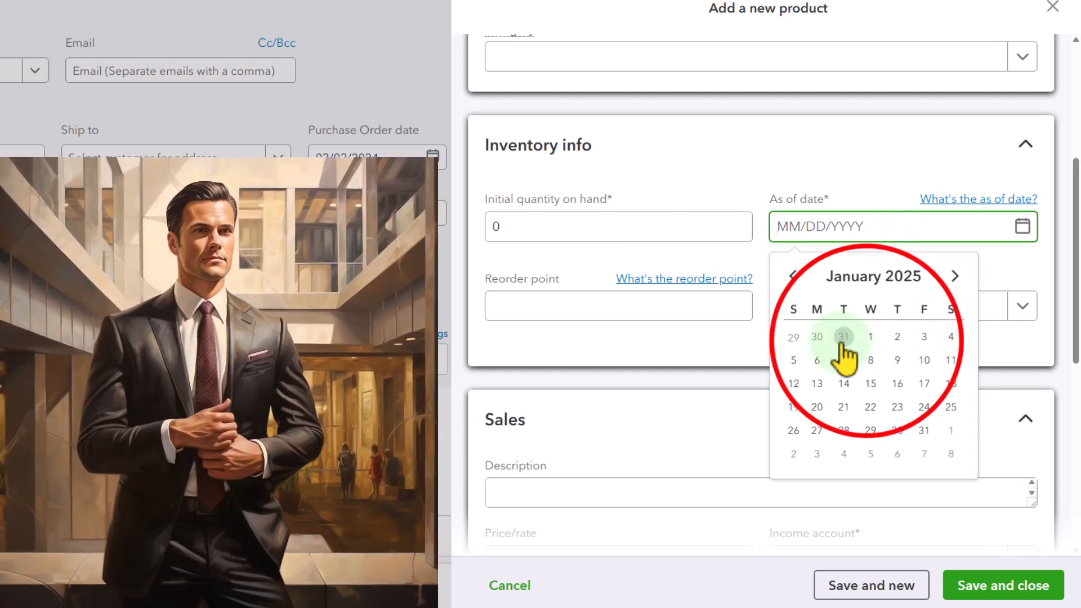
left_click(870, 338)
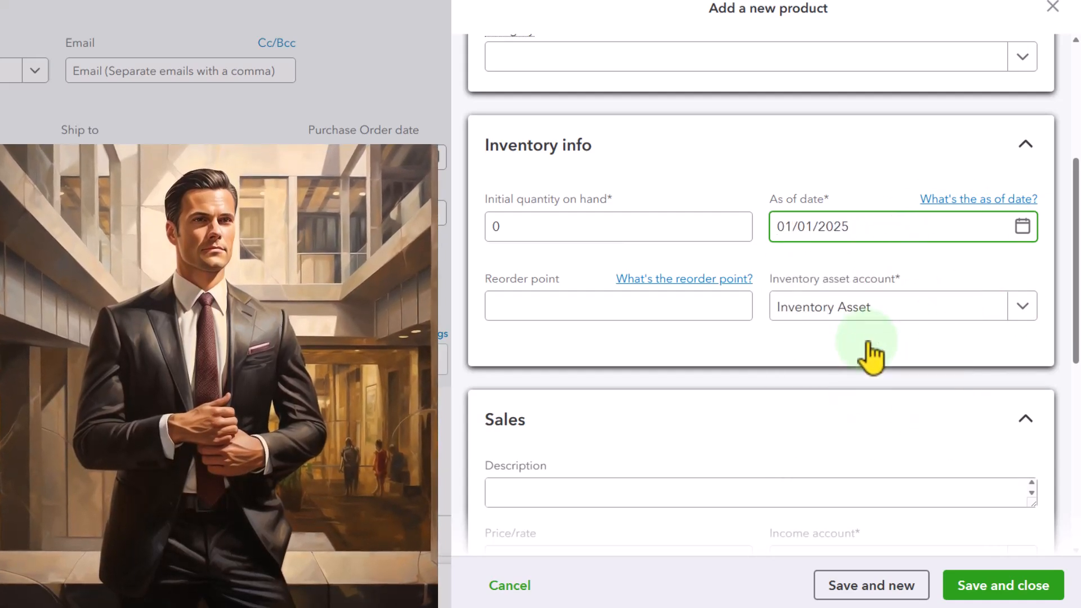
Set the product's reorder point to 0 and keep Inventory Asset as its inventory asset account.
key("Tab")
key("Tab")
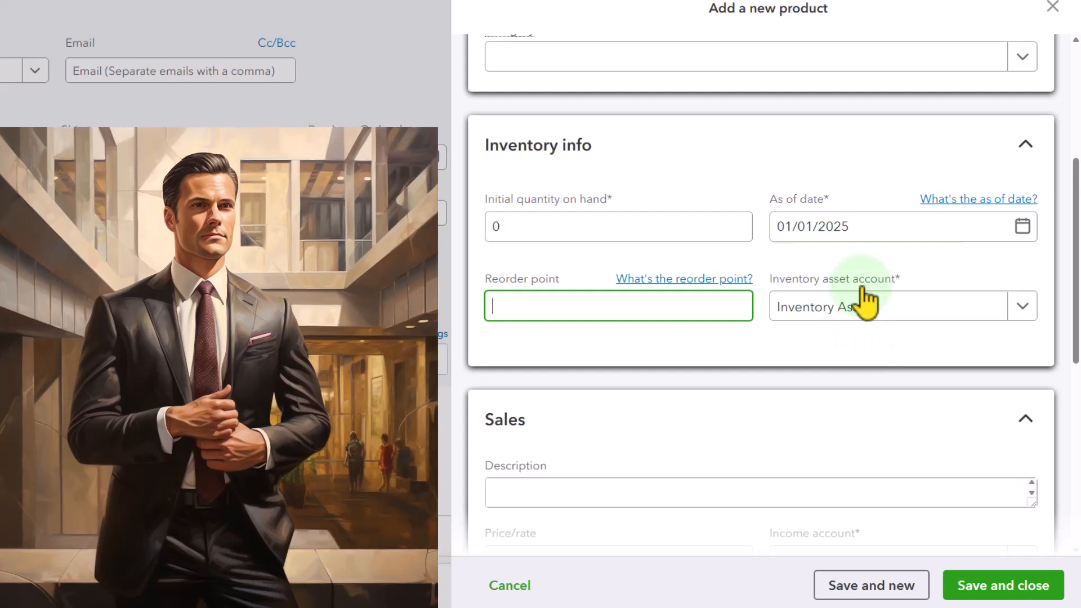
left_click(865, 298)
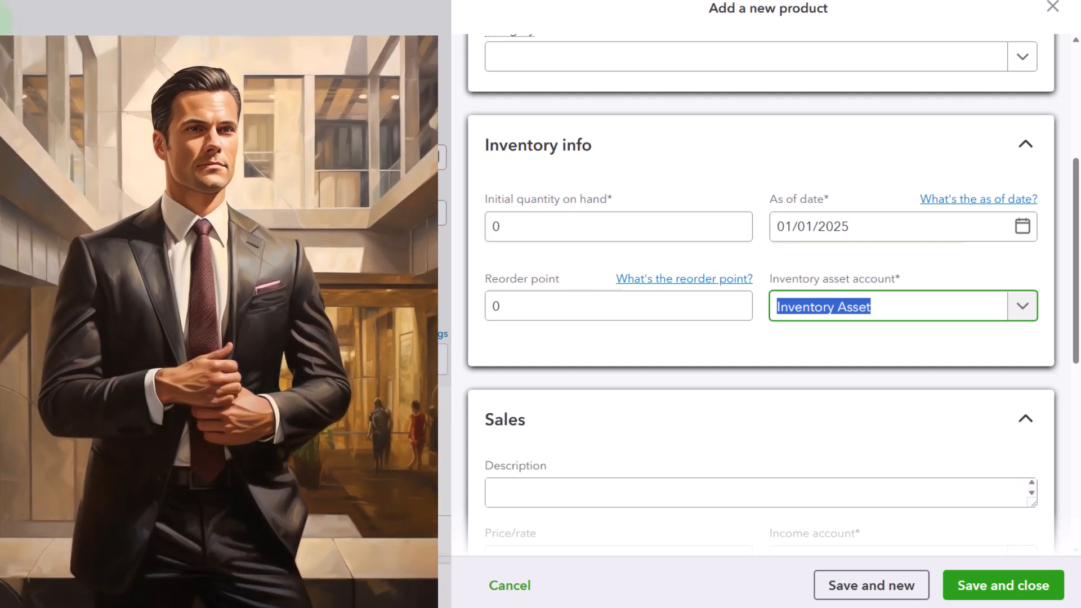
left_click(728, 326)
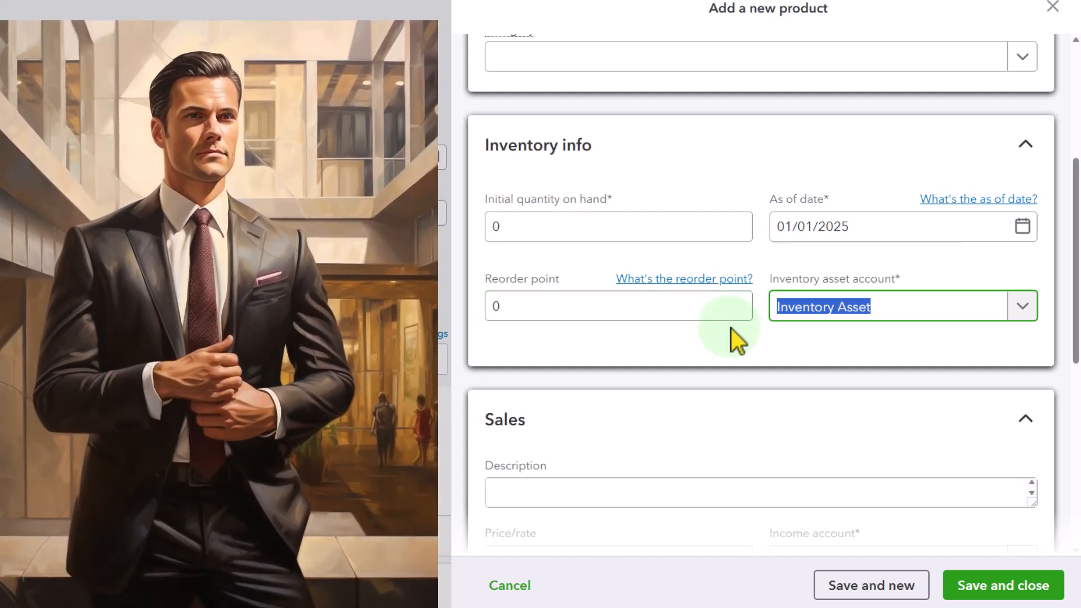
scroll(732, 329, "down", 3)
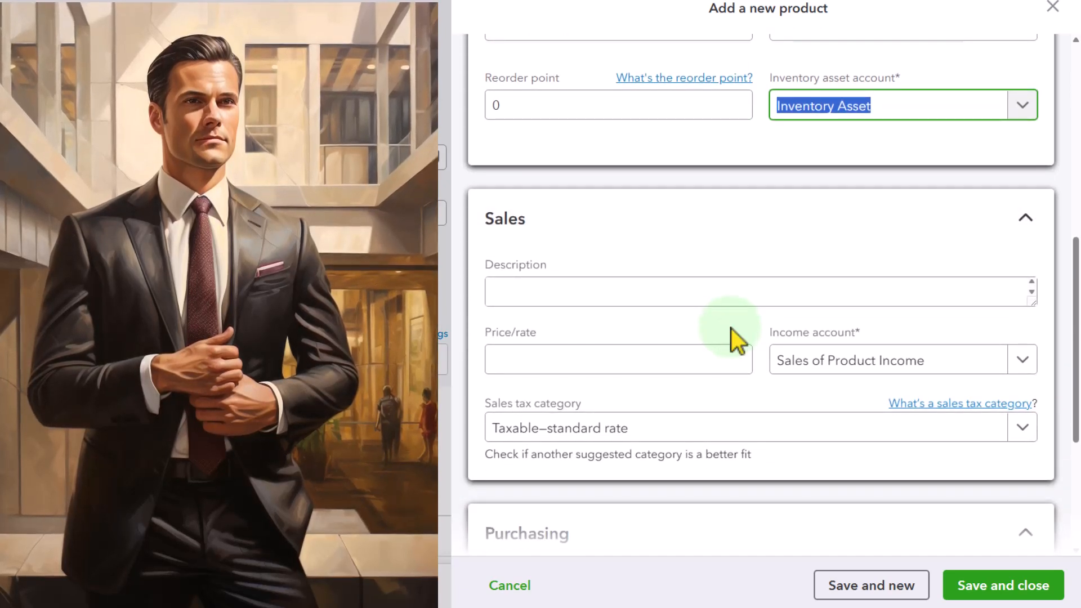
scroll(731, 329, "down", 1)
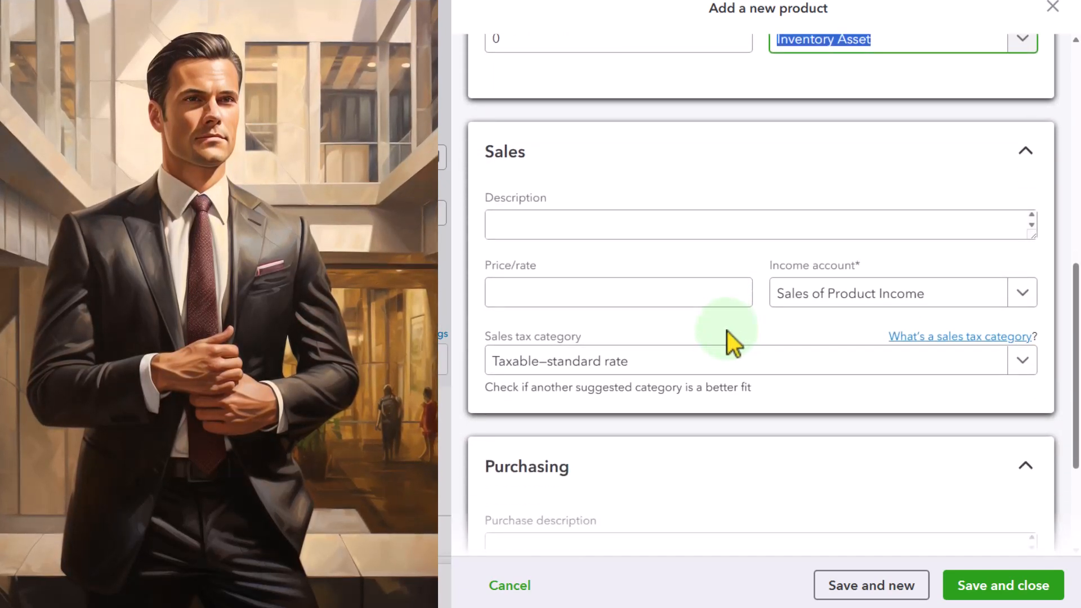
Set the new product's sales description to Squire and its price/rate to 244, keeping Sales of Product Income as the income account.
left_click(577, 236)
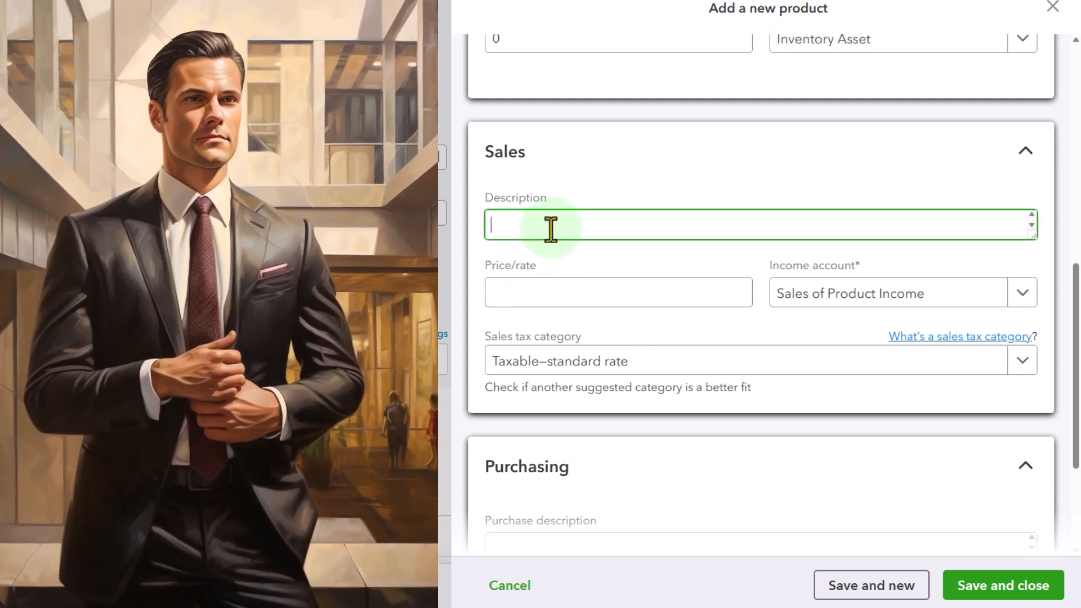
type("Sui")
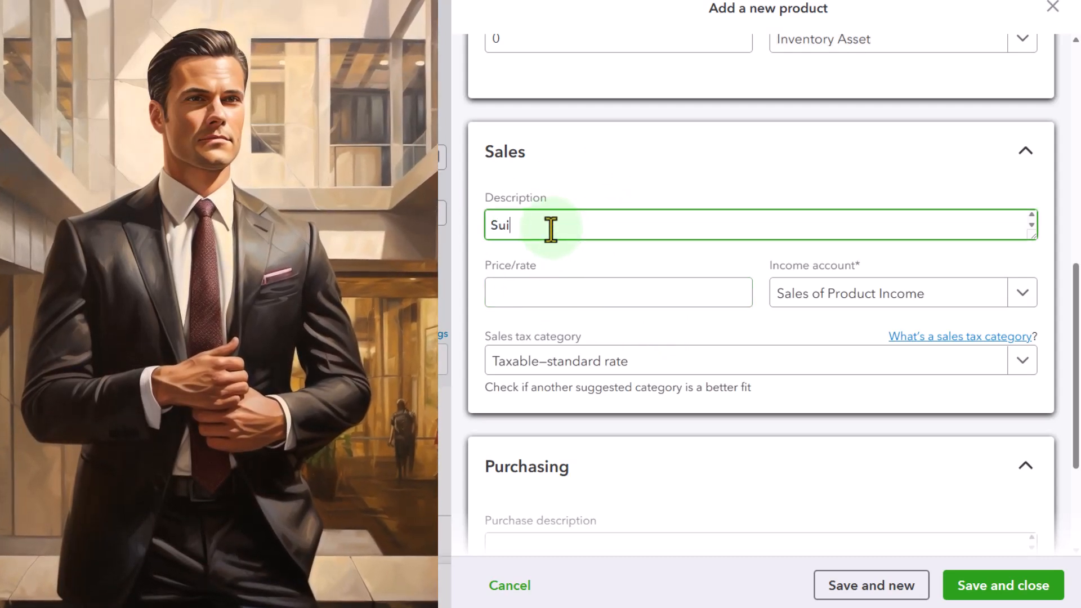
type("ire")
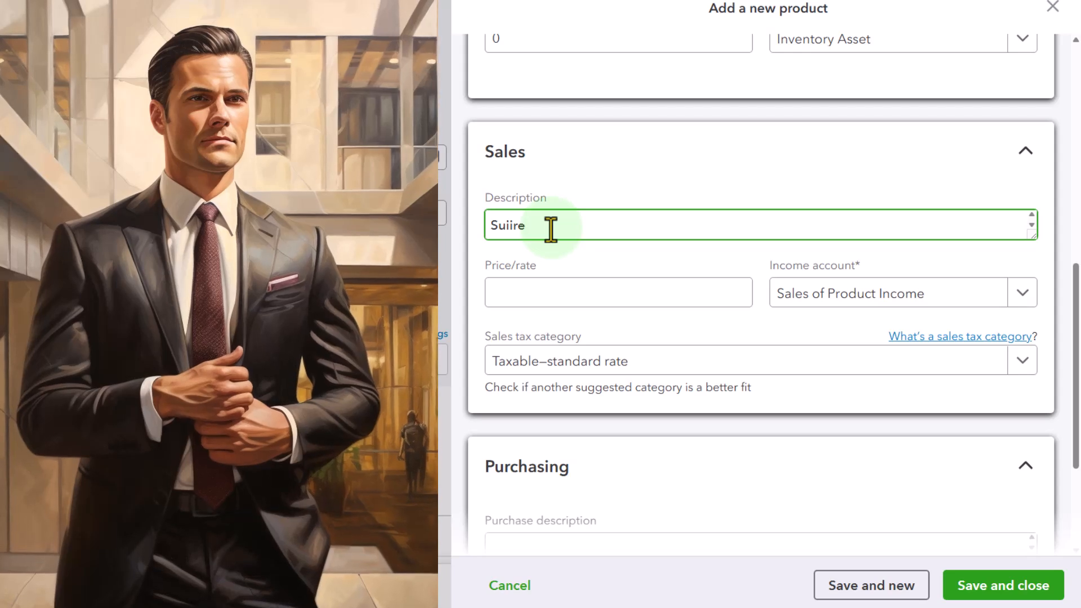
key("Tab")
left_click(550, 230)
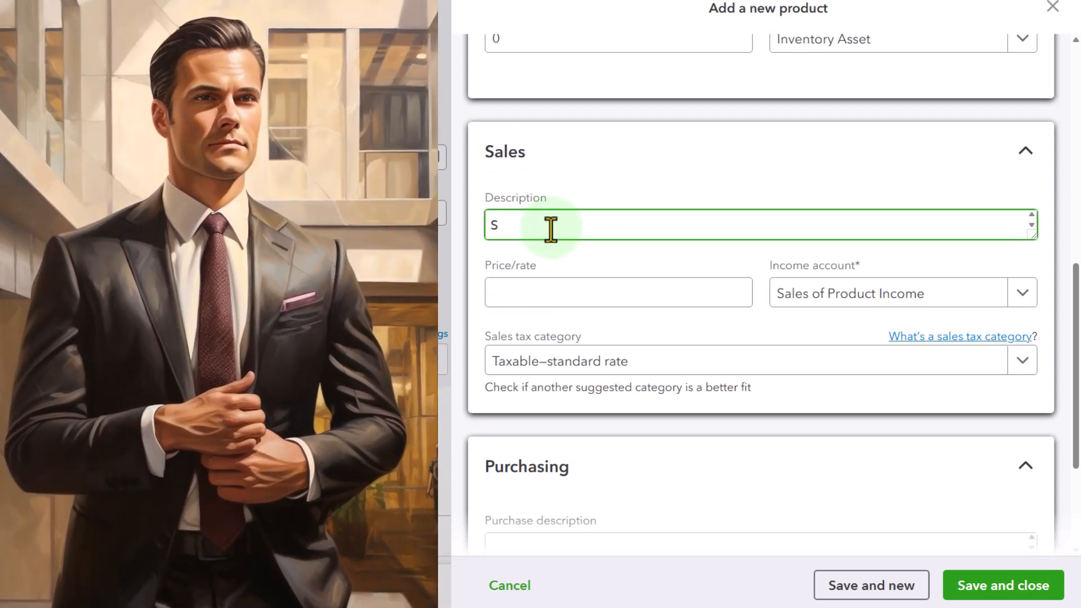
type("quire")
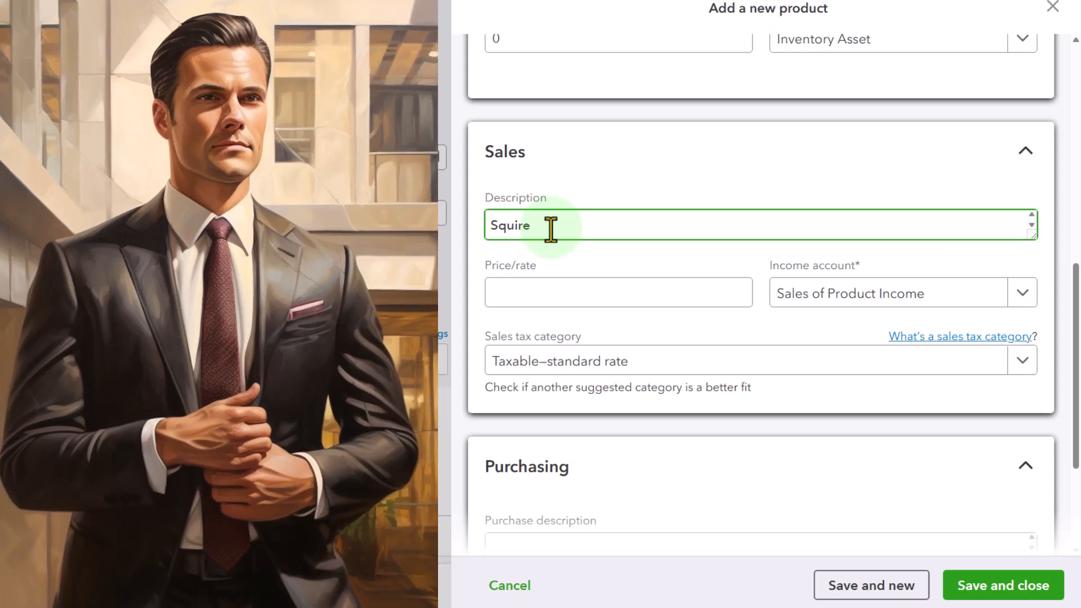
key("Tab")
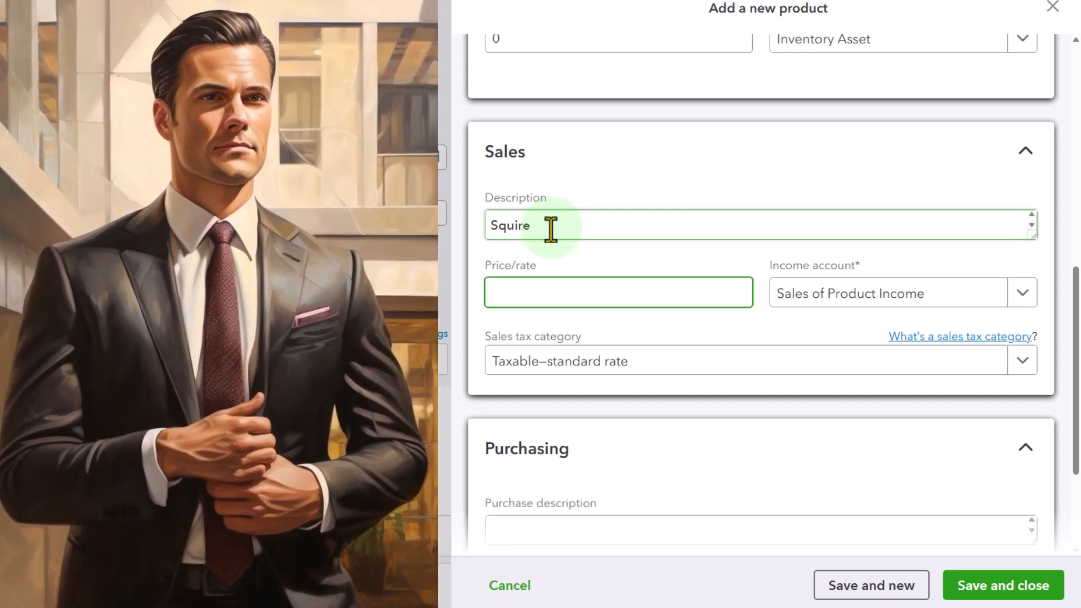
key("Tab")
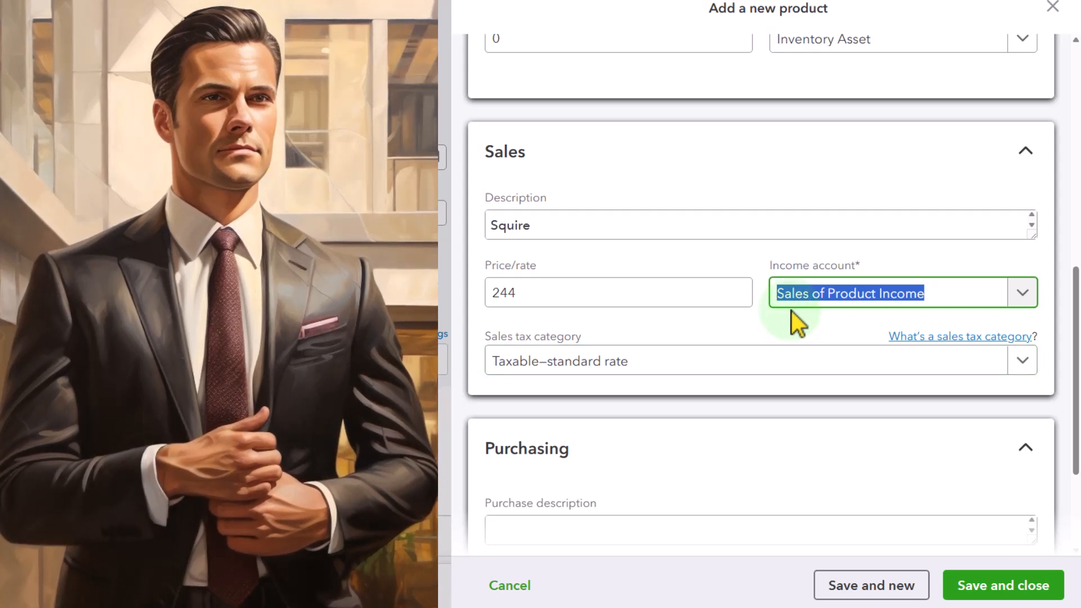
Copy the product's sales description Squire into its purchase description.
scroll(792, 312, "down", 1)
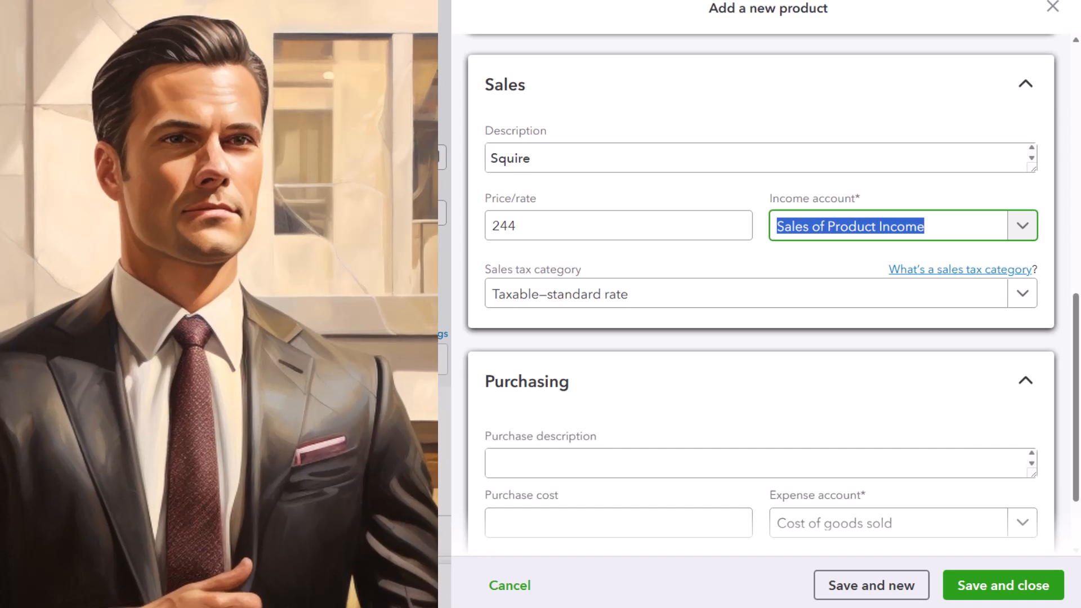
left_click(666, 225)
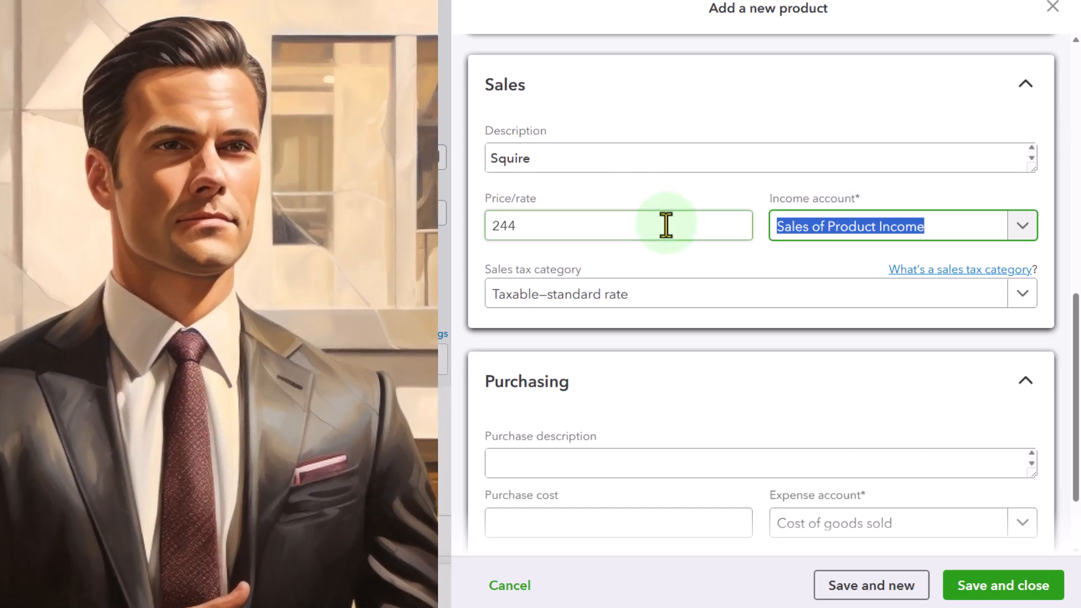
left_click_drag(613, 163, 472, 163)
key("ctrl+c")
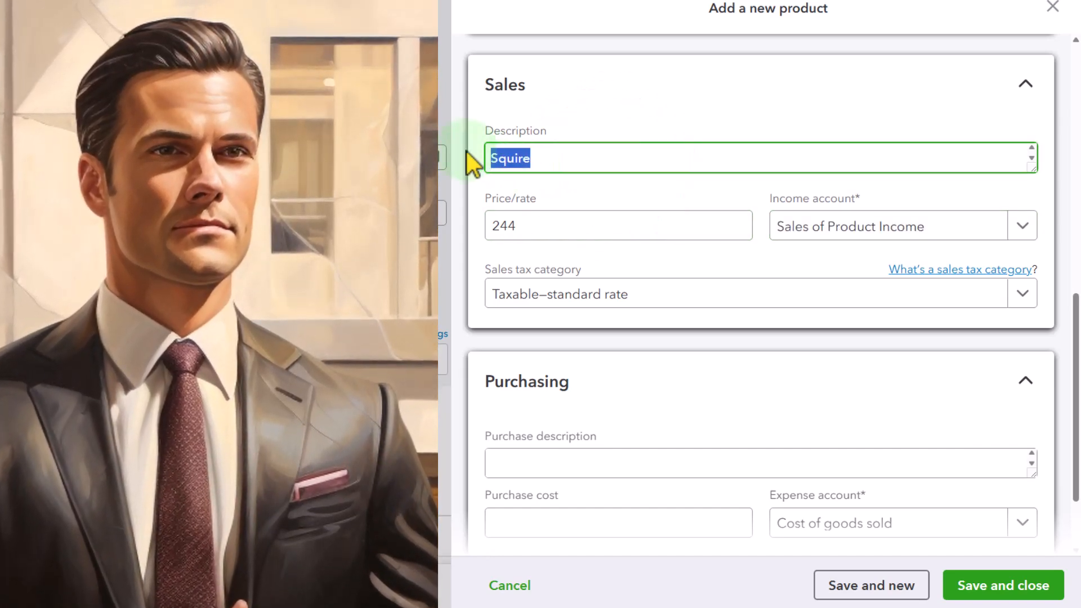
left_click(557, 456)
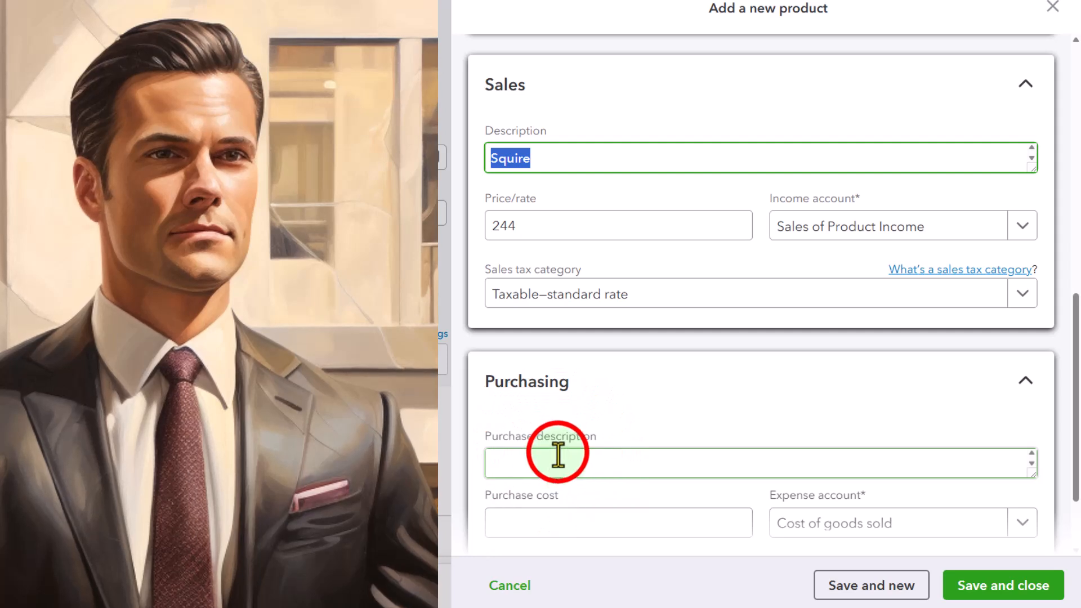
key("ctrl+v")
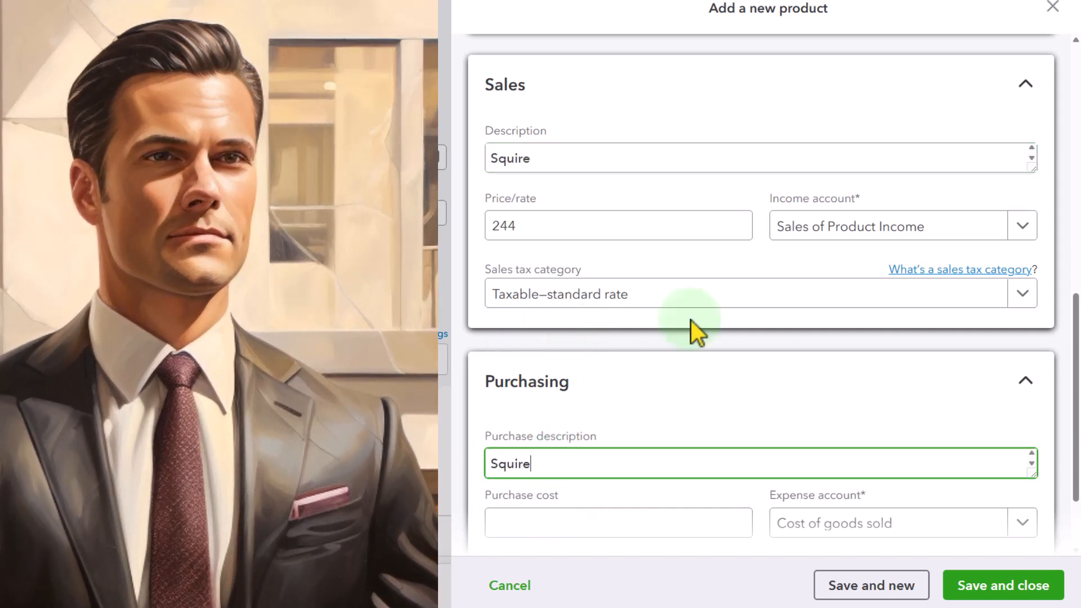
Review the sales tax category options for the product, leaving Taxable–standard rate selected.
left_click(988, 301)
left_click(1017, 299)
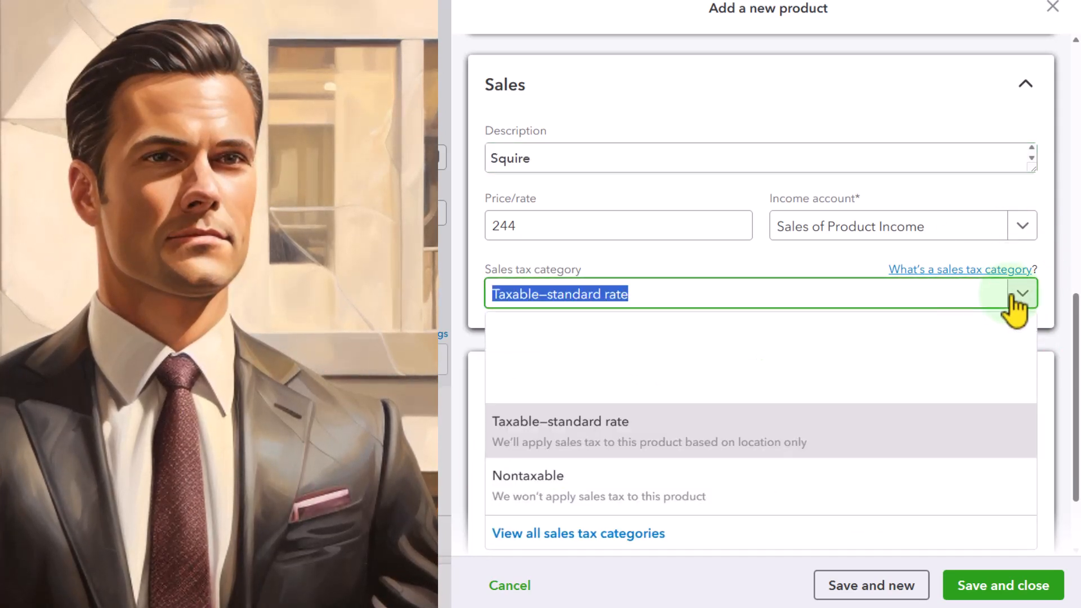
left_click(1014, 298)
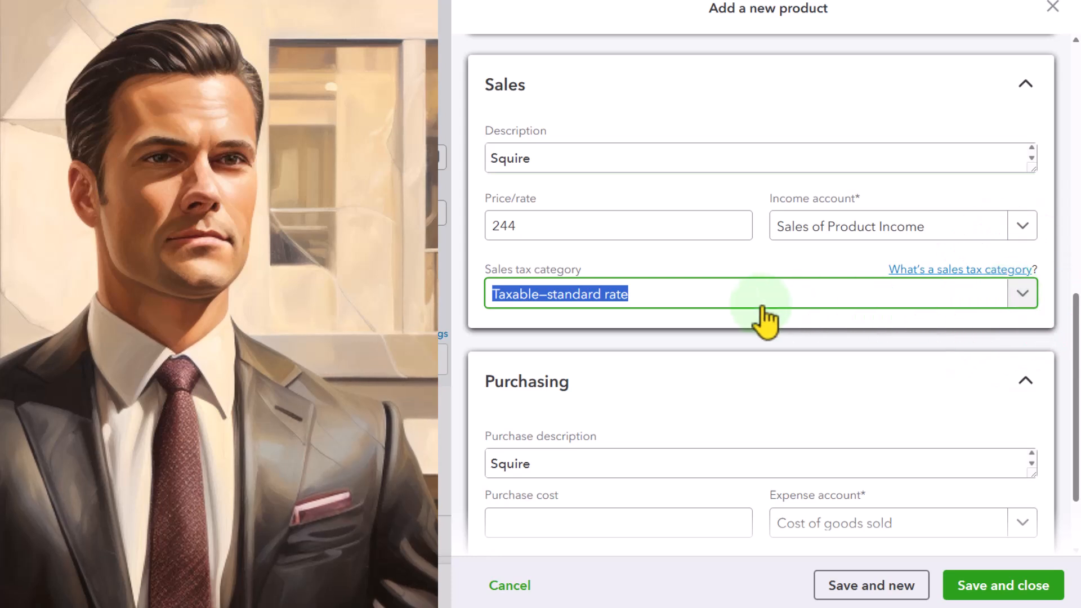
Set the product's purchase cost to 168, keeping Cost of goods sold as the expense account.
scroll(729, 321, "down", 1)
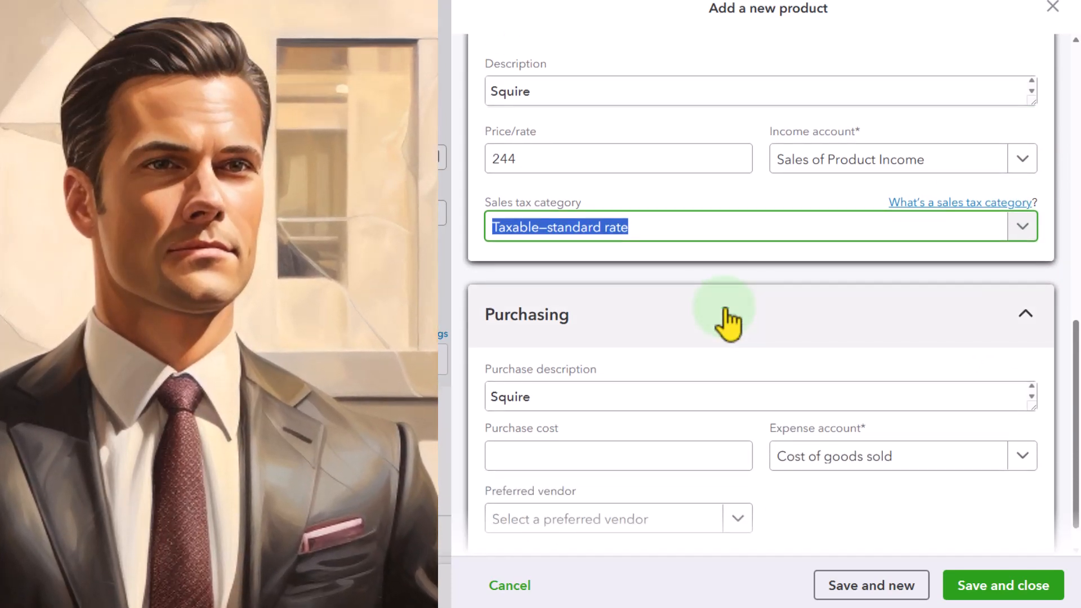
scroll(729, 321, "down", 1)
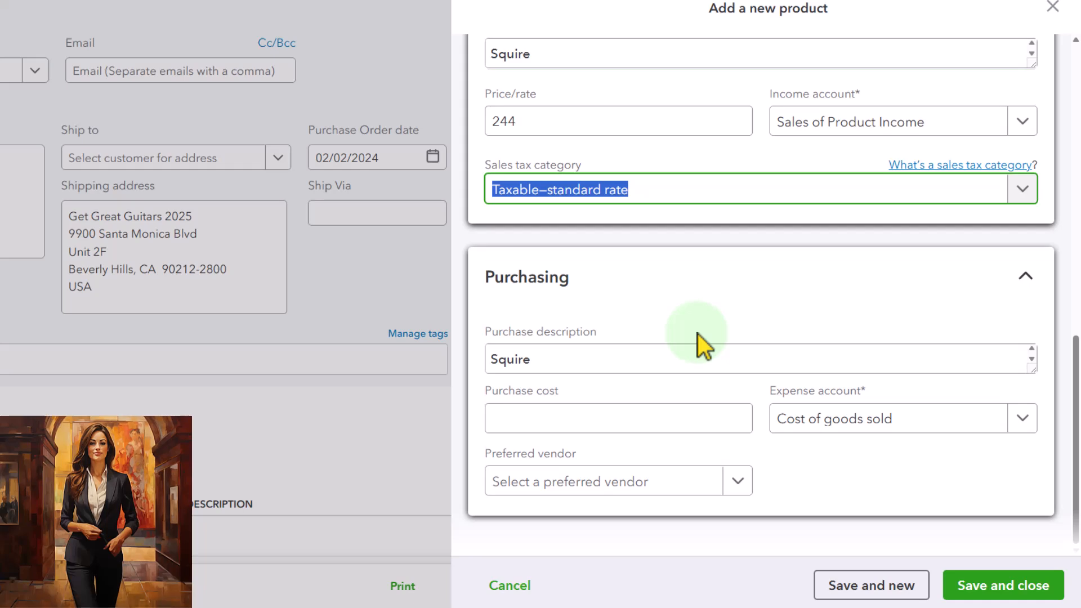
left_click(577, 414)
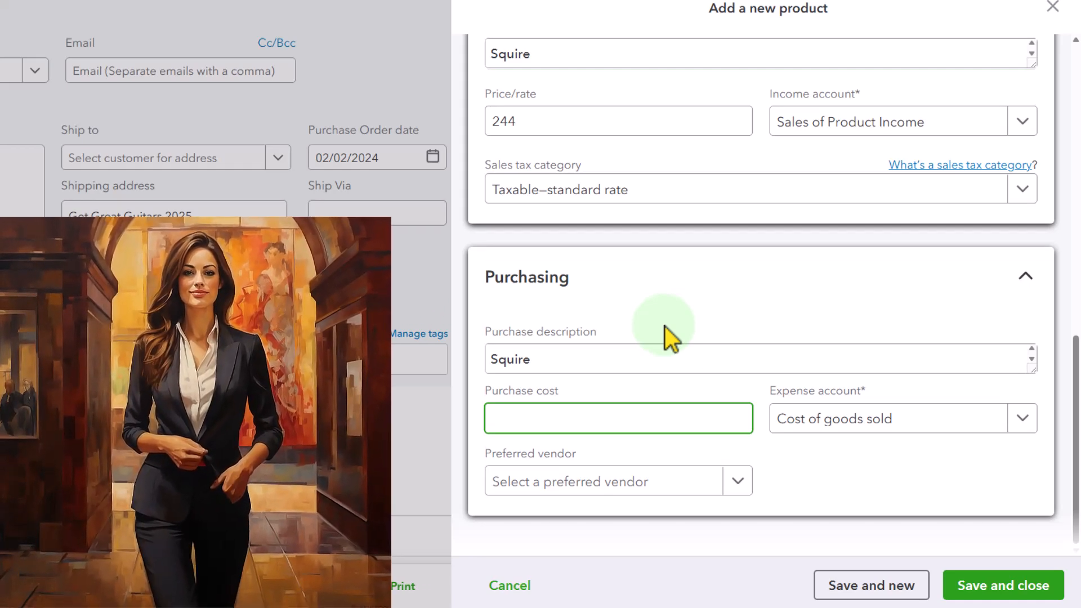
type("168")
key("Tab")
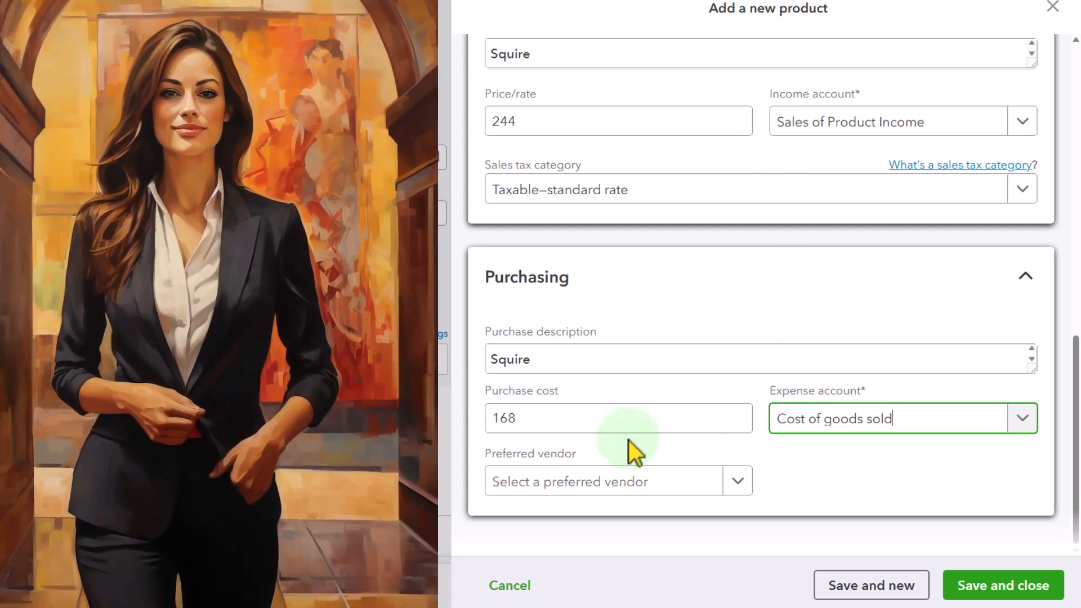
Choose Fender as the product's preferred vendor, then save the new product and close its form.
left_click(574, 484)
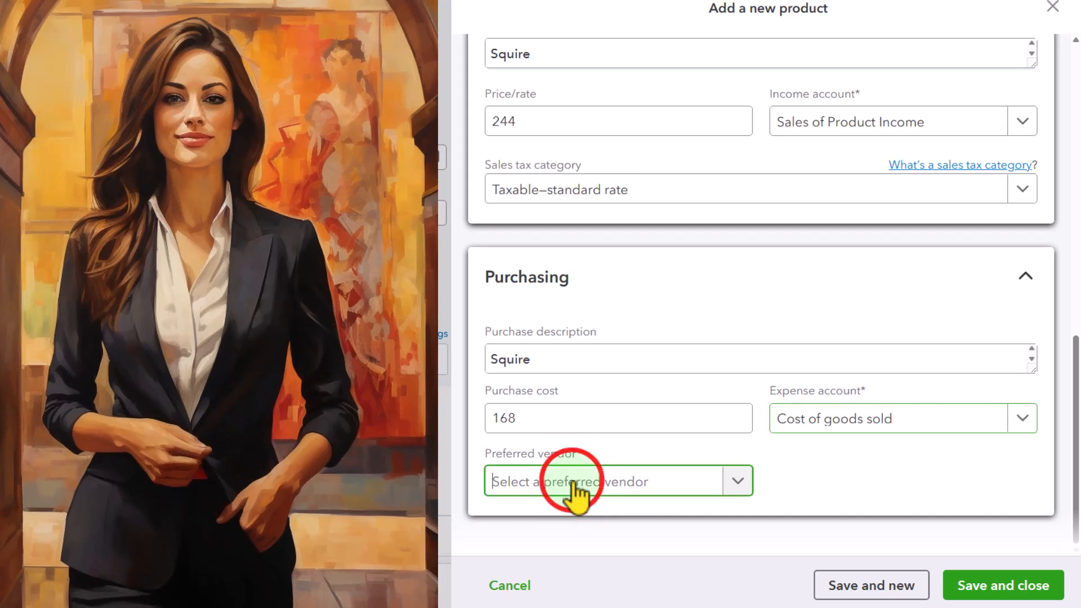
type("fre")
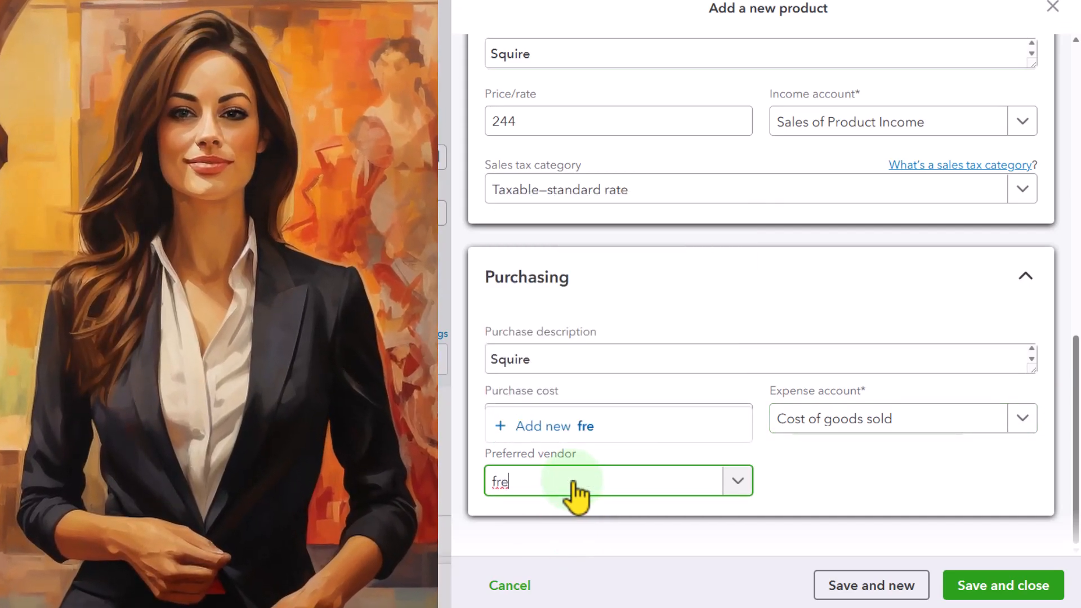
key("BackSpace")
key("BackSpace")
type("e")
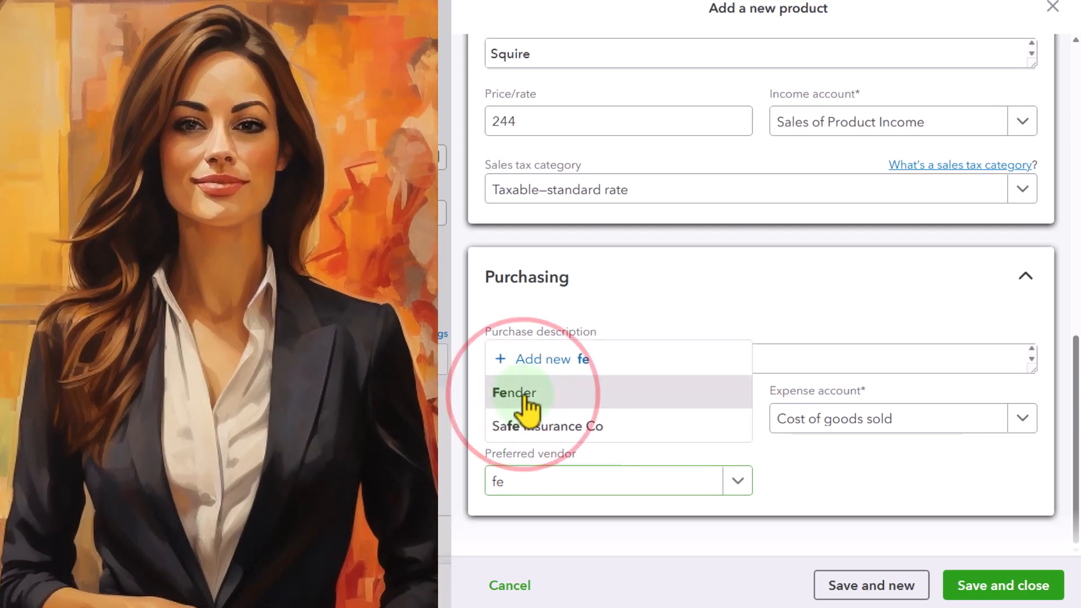
left_click(525, 395)
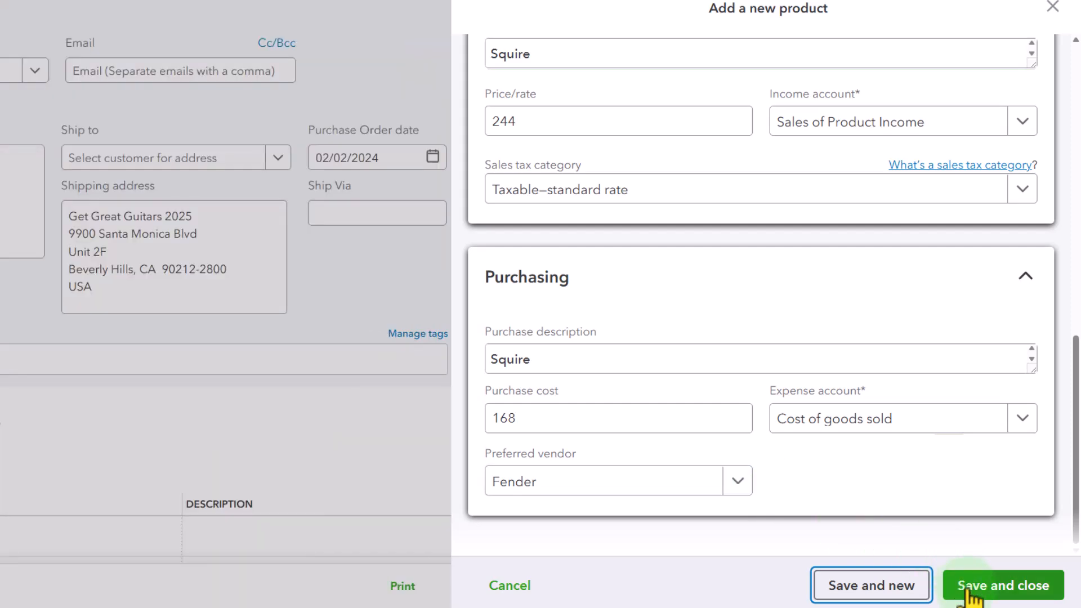
left_click(970, 588)
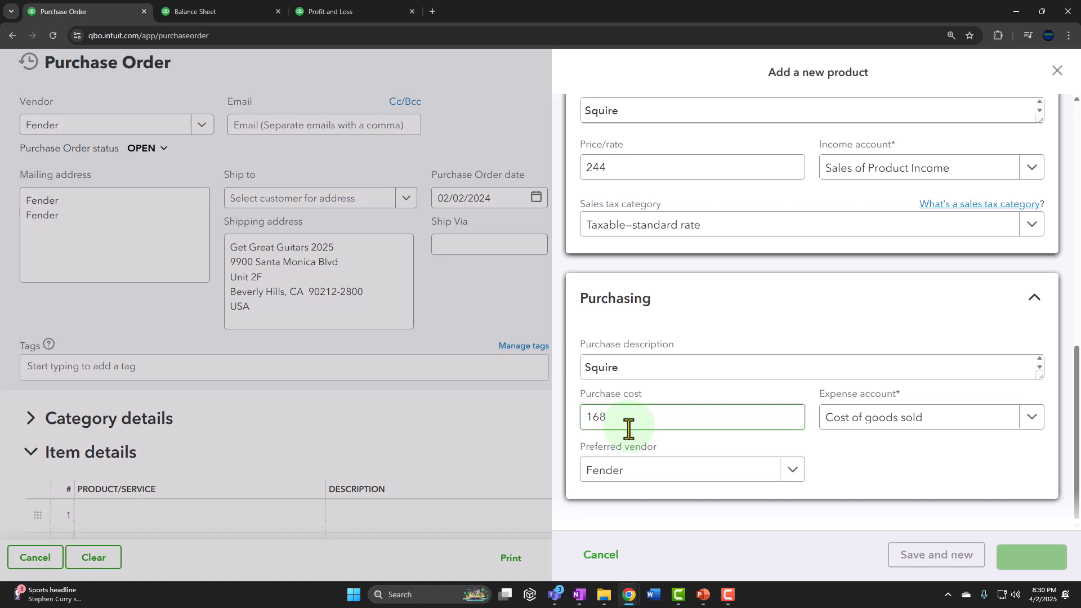
Set the quantity of the SQ item line on the purchase order to 20, keeping the rate of 168.
scroll(454, 431, "down", 2)
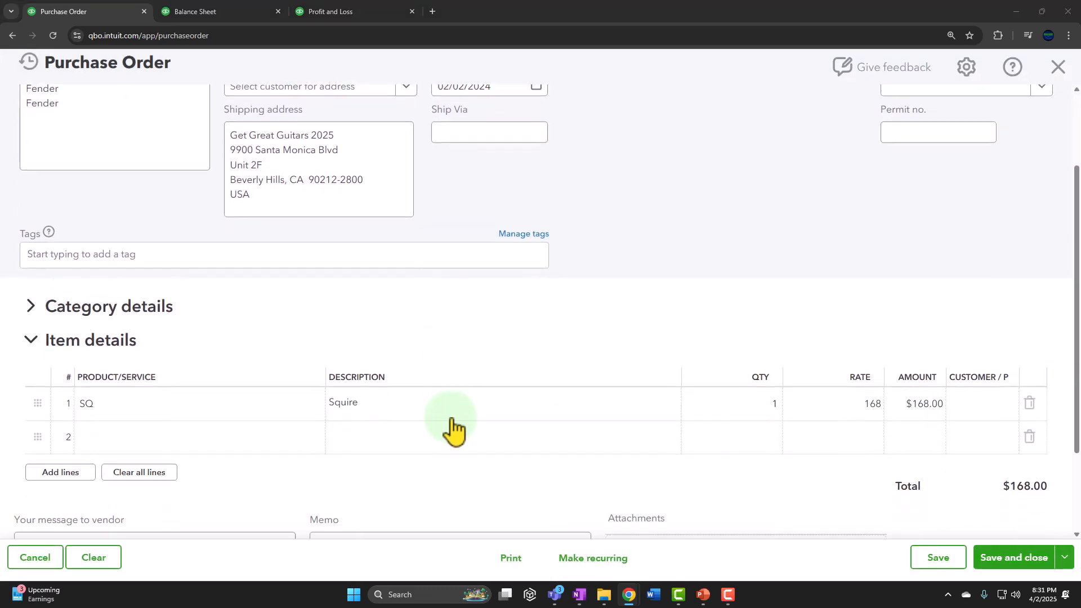
scroll(416, 394, "down", 1)
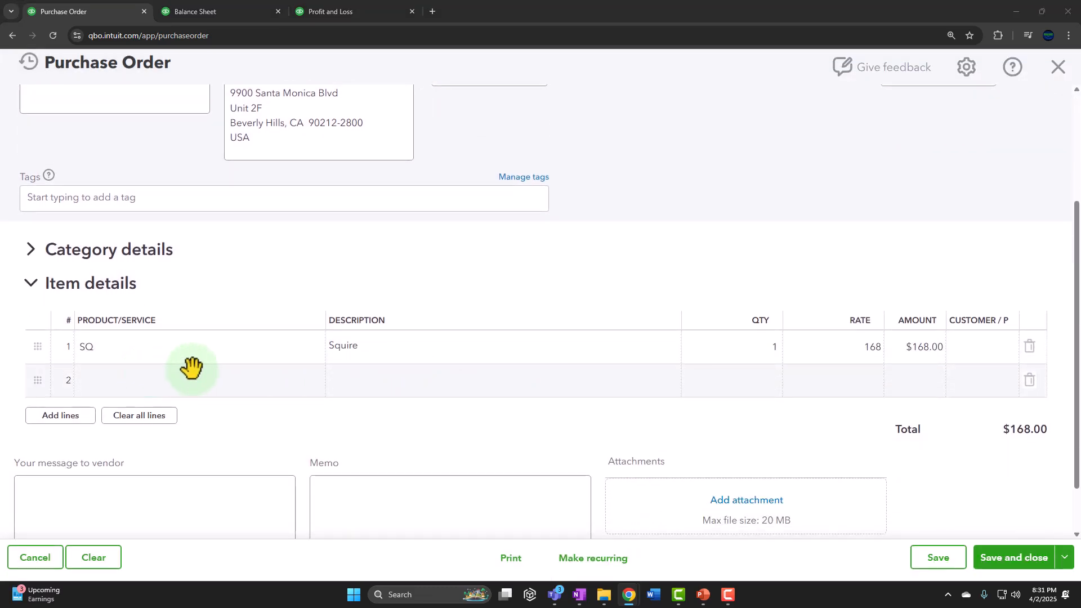
left_click(767, 346)
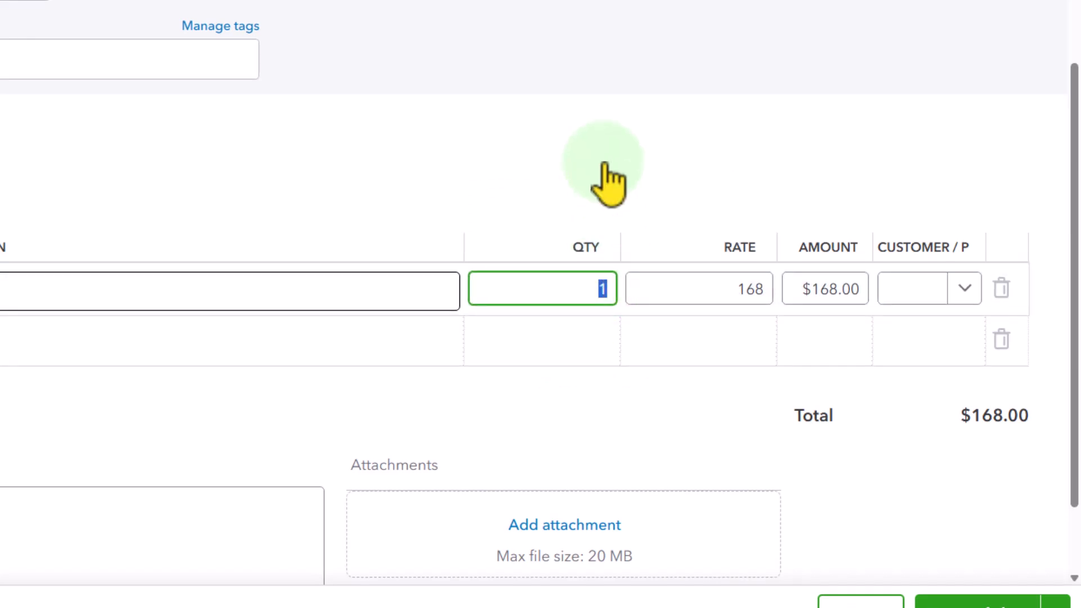
type("20")
key("Tab")
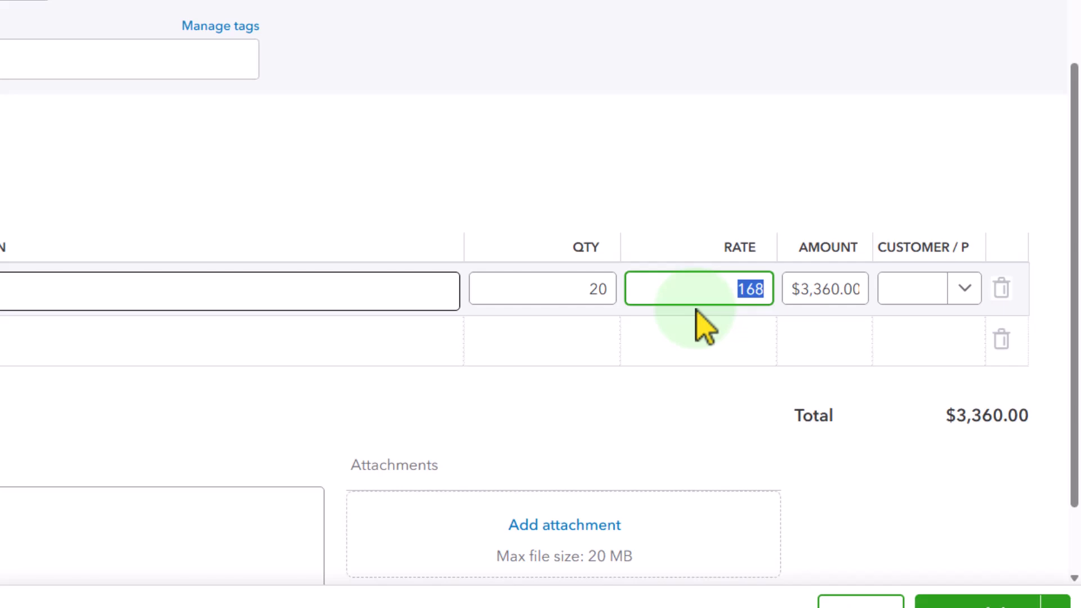
key("Tab")
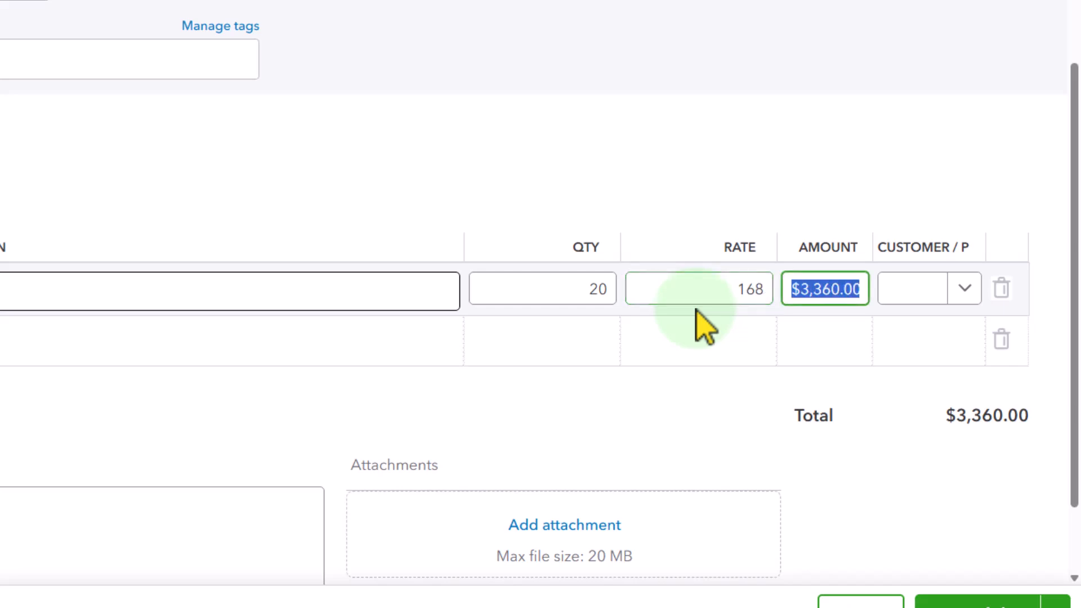
Save and close the purchase order, changing its purchase order date to 02/02/2025.
scroll(697, 310, "down", 1)
scroll(698, 310, "up", 1)
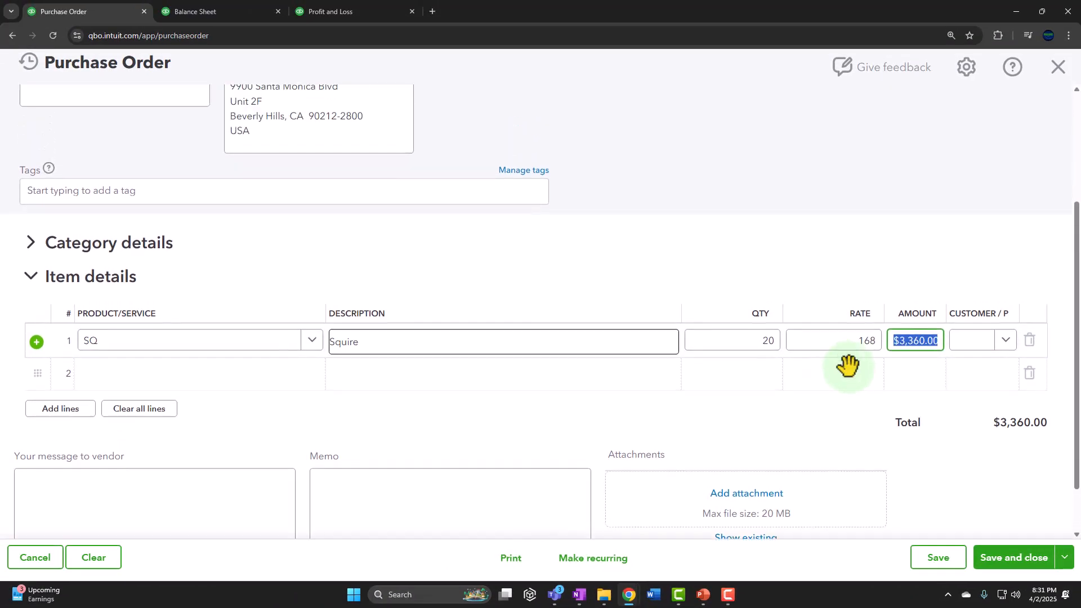
scroll(977, 475, "down", 1)
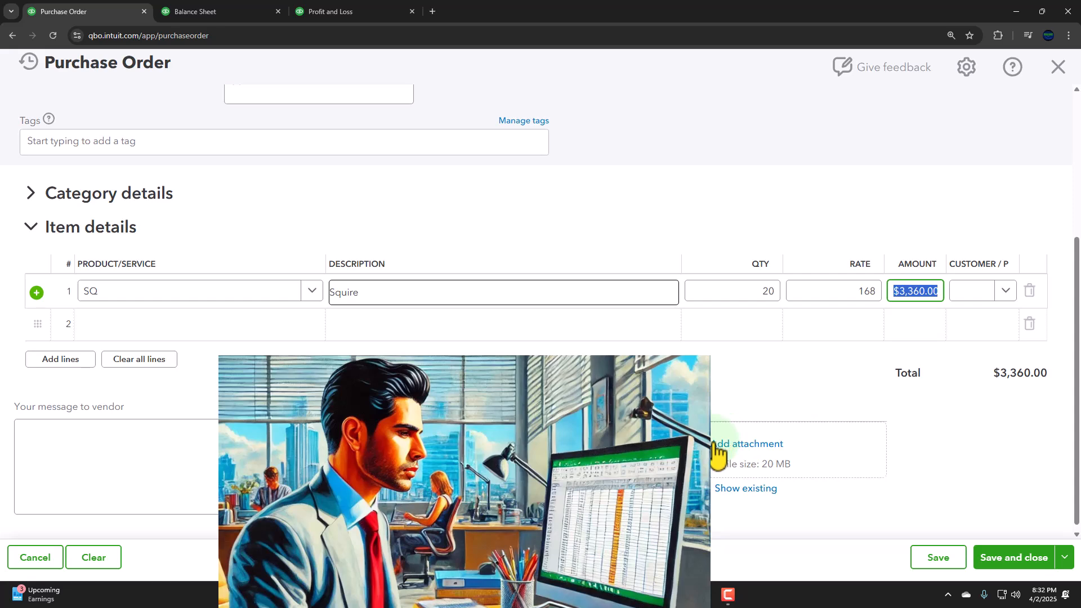
left_click(1008, 561)
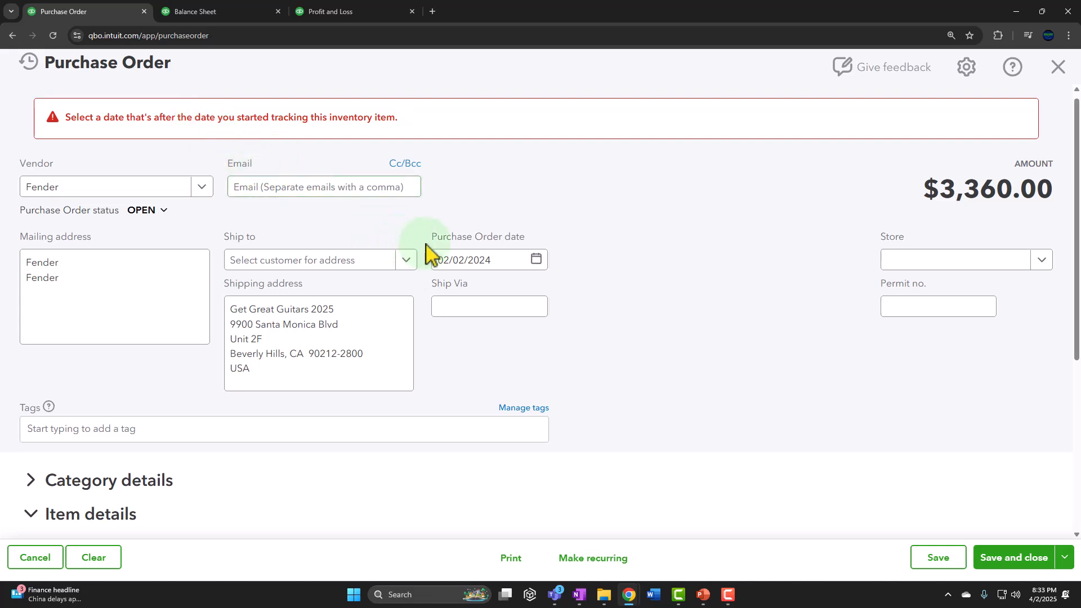
triple_click(494, 260)
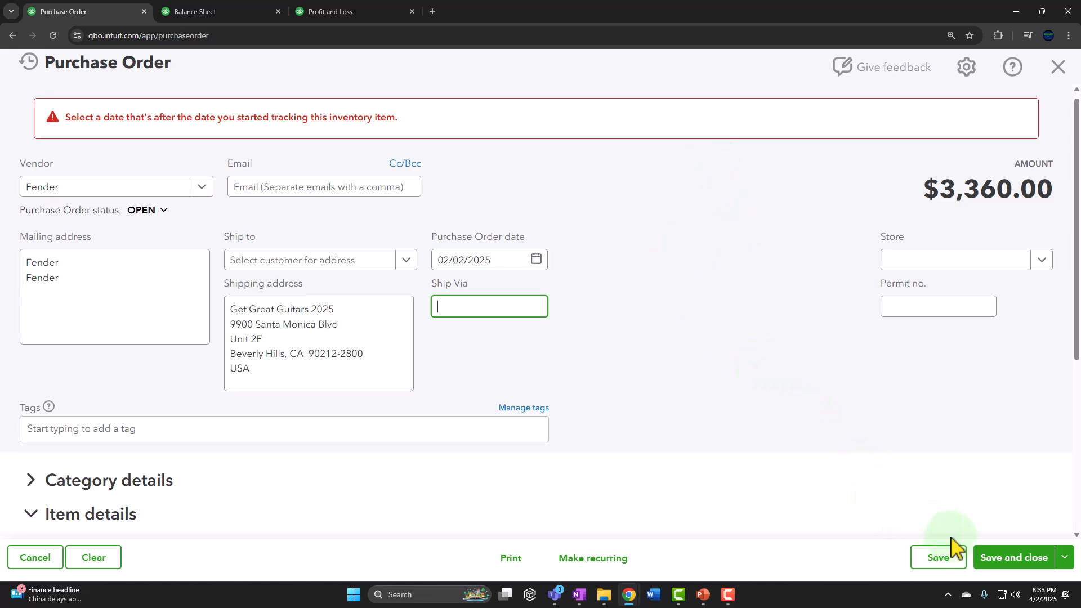
left_click(1008, 559)
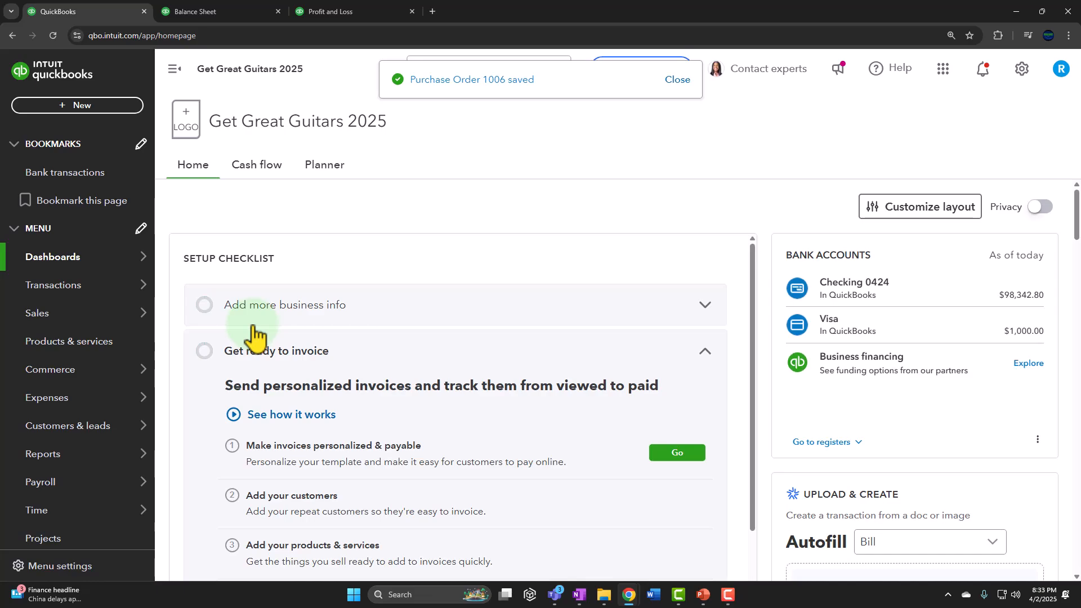
Go to the Expenses area, collapse the navigation menu and open the Expenses transaction list.
left_click(67, 401)
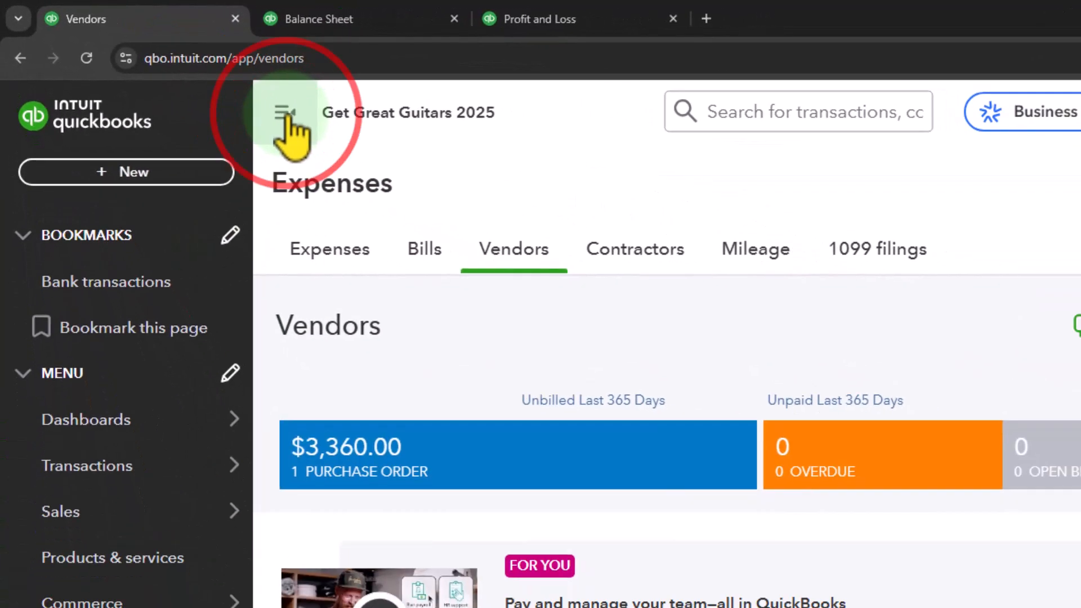
left_click(284, 115)
left_click(85, 304)
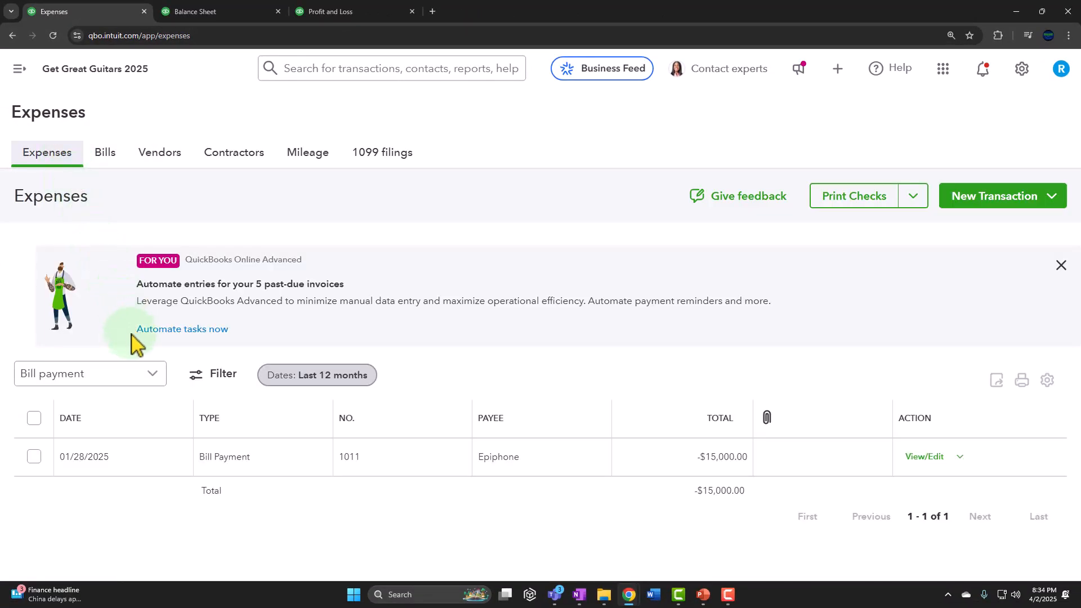
Limit the expense transaction list to purchase orders and review the listed orders.
left_click(151, 375)
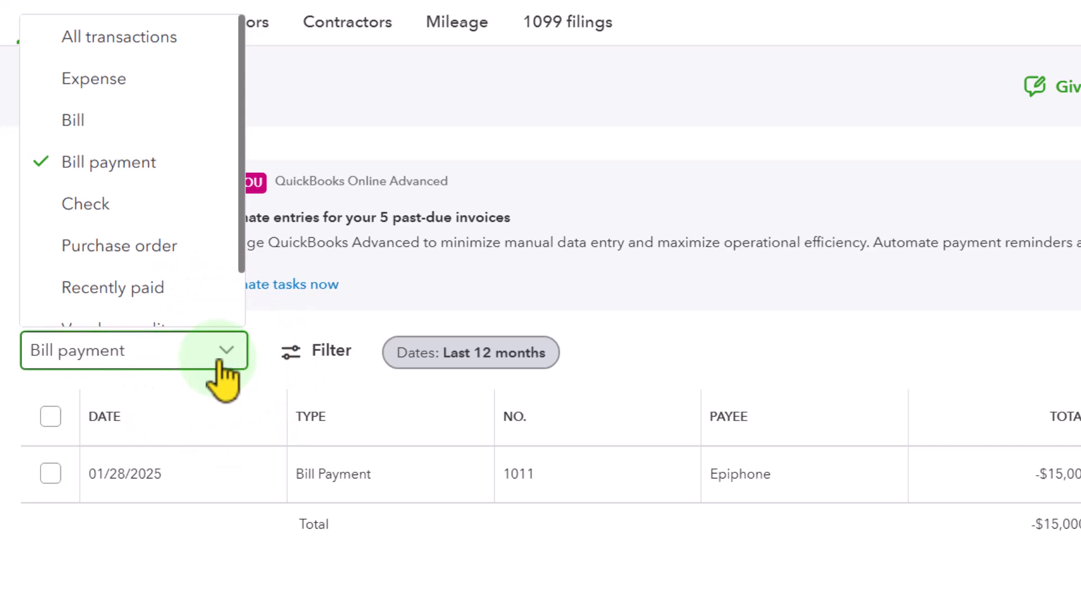
scroll(201, 205, "down", 1)
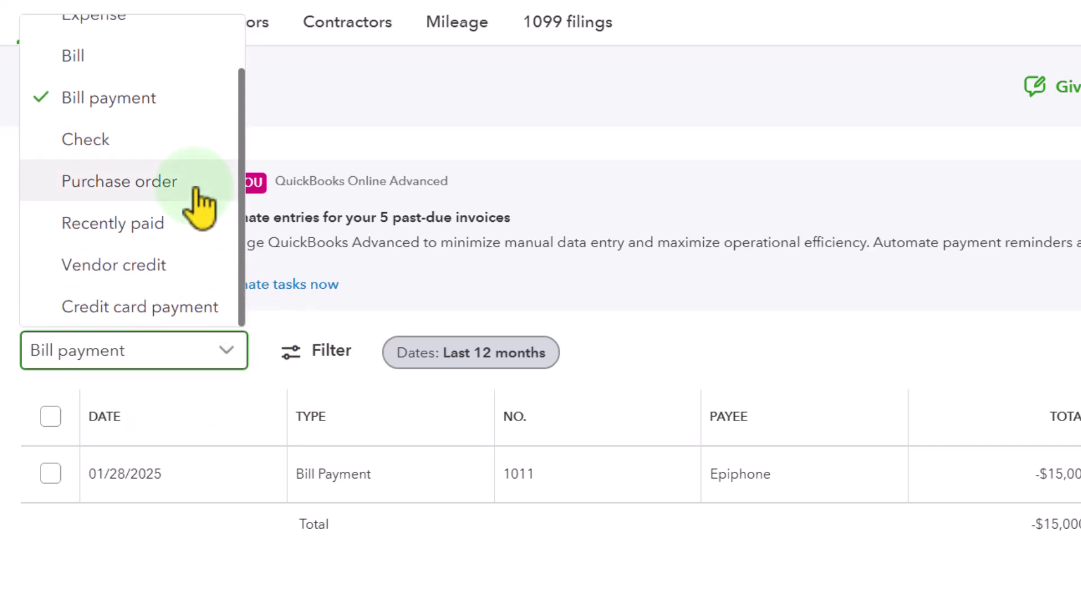
scroll(191, 213, "up", 1)
left_click(176, 241)
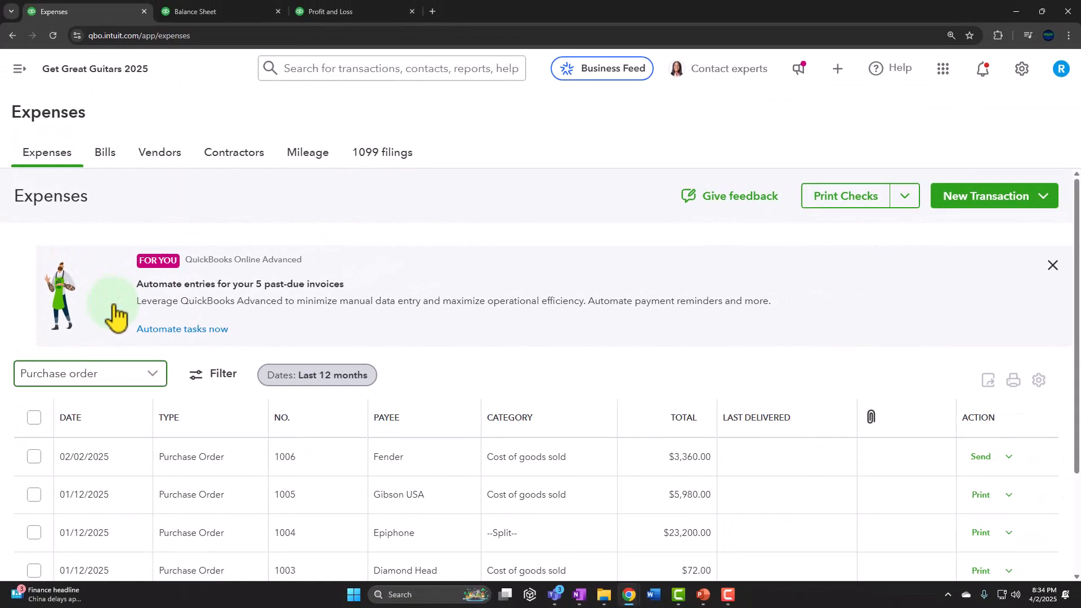
scroll(523, 323, "down", 2)
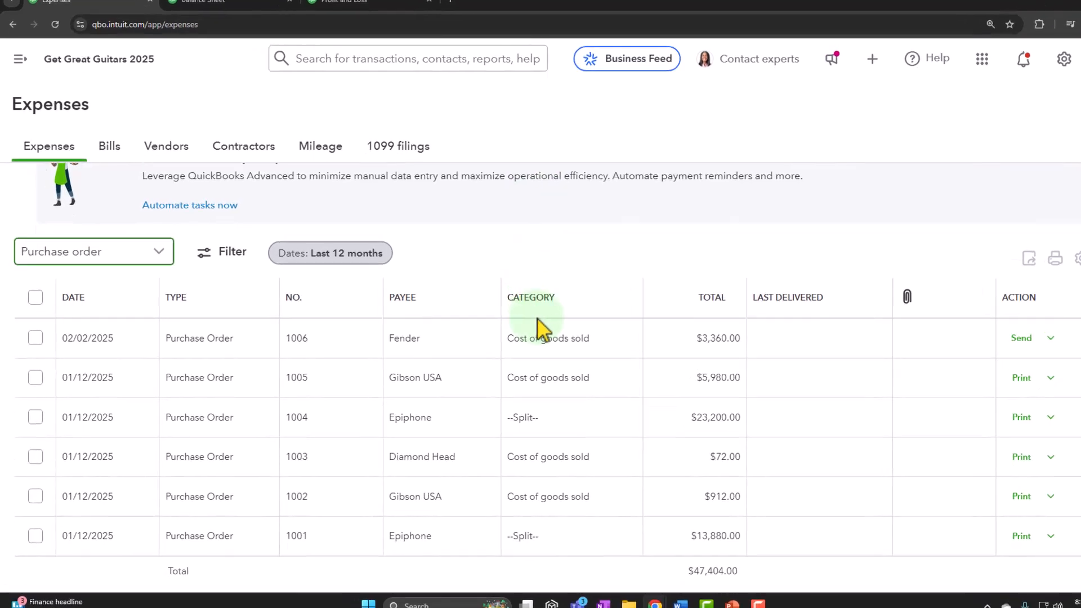
Filter the purchase orders to Open status with an end date of 05/13/2025, and check which actions the Fender order offers.
left_click(231, 245)
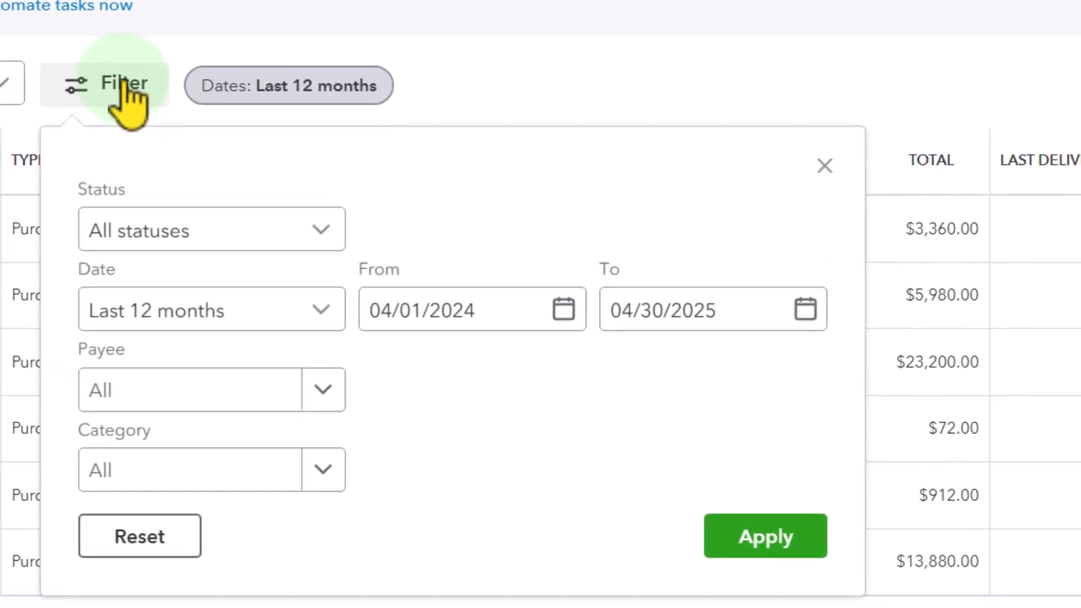
left_click(478, 337)
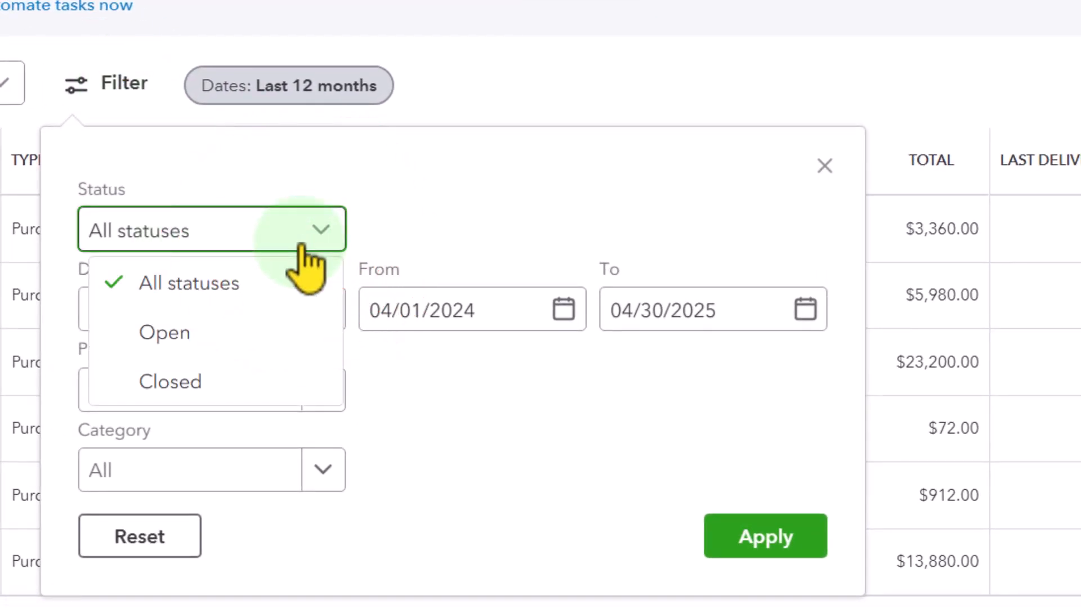
left_click(262, 329)
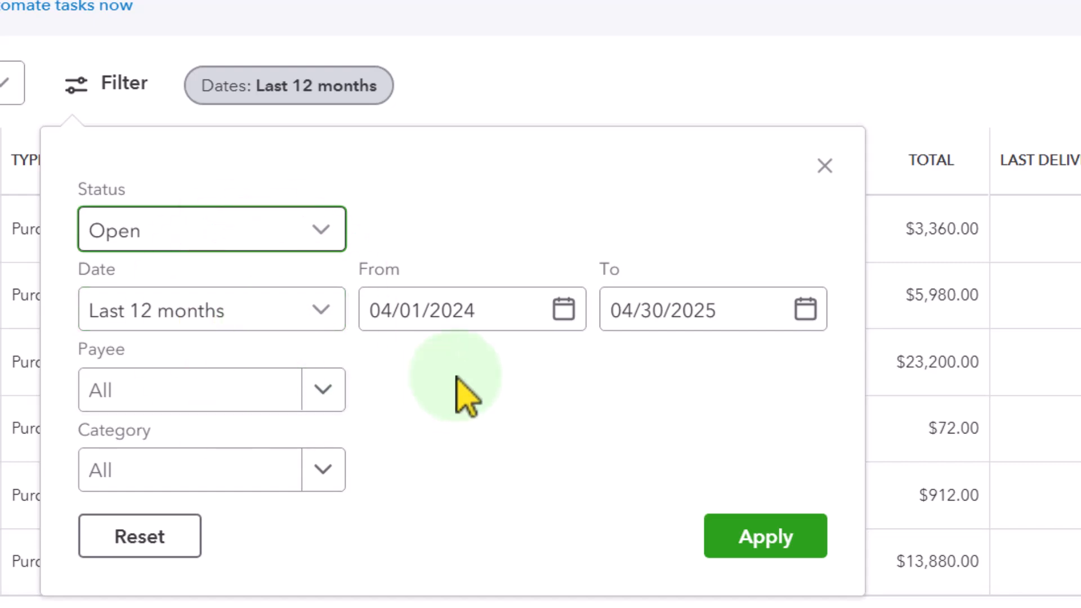
triple_click(743, 312)
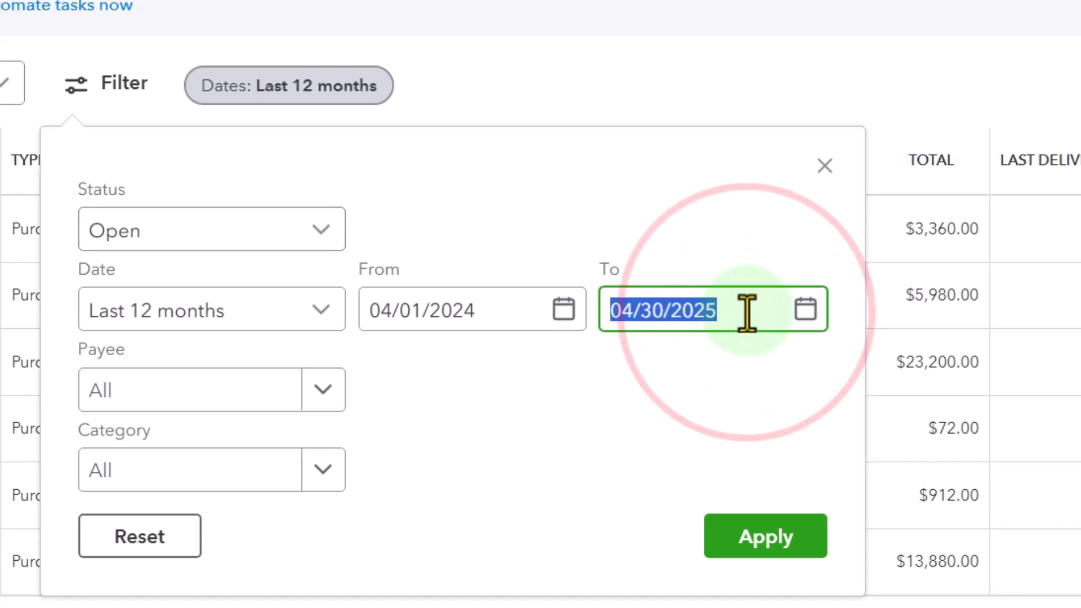
type("05/02/2025")
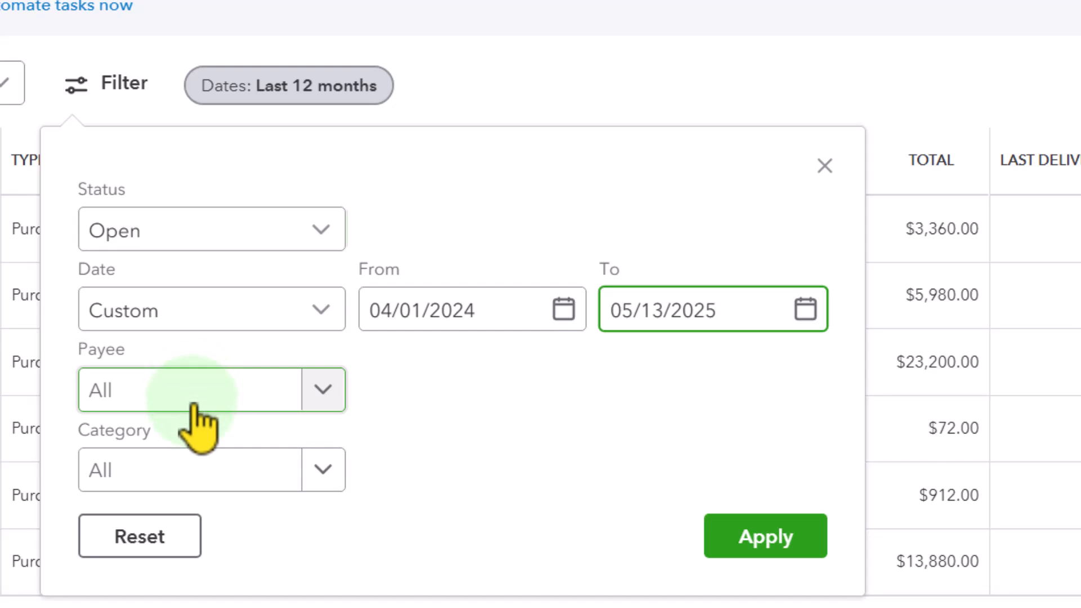
left_click(746, 537)
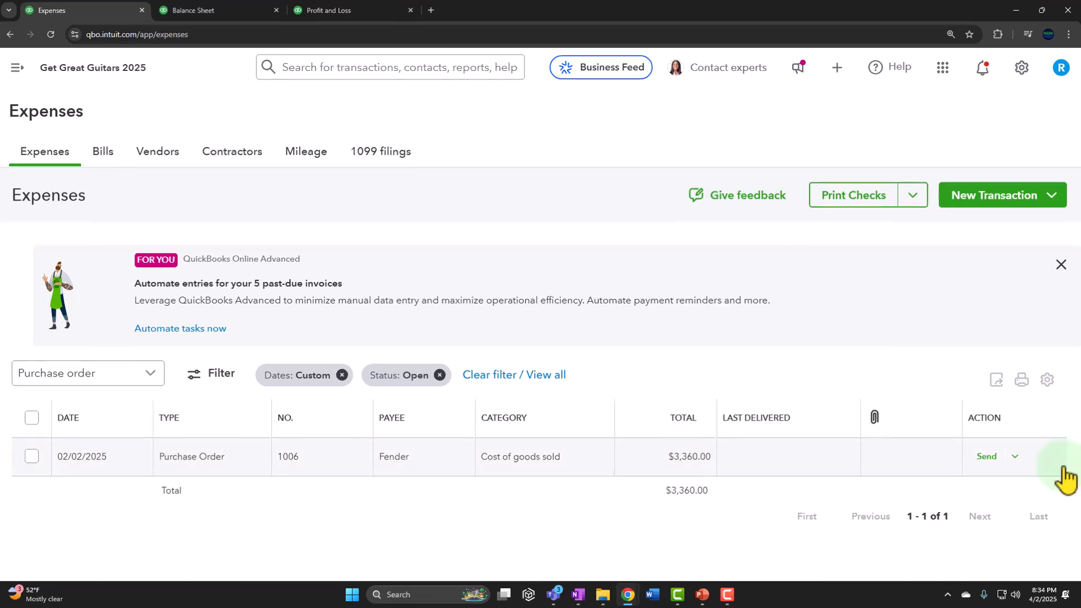
left_click(1016, 457)
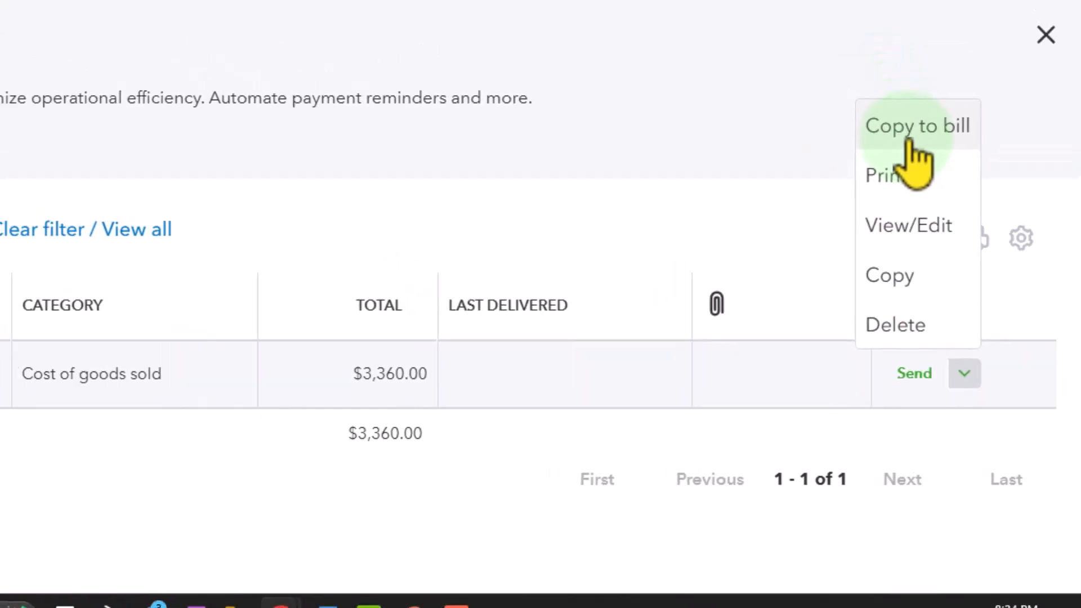
left_click(482, 527)
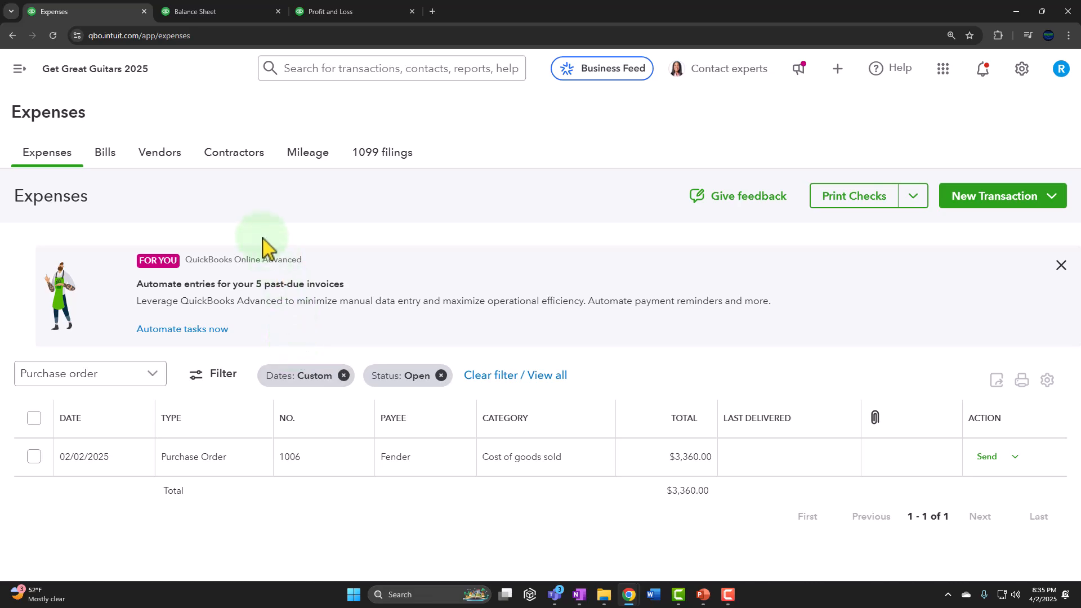
Filter the vendor list to those with open purchase orders and open Fender's open purchase order listing.
left_click(164, 155)
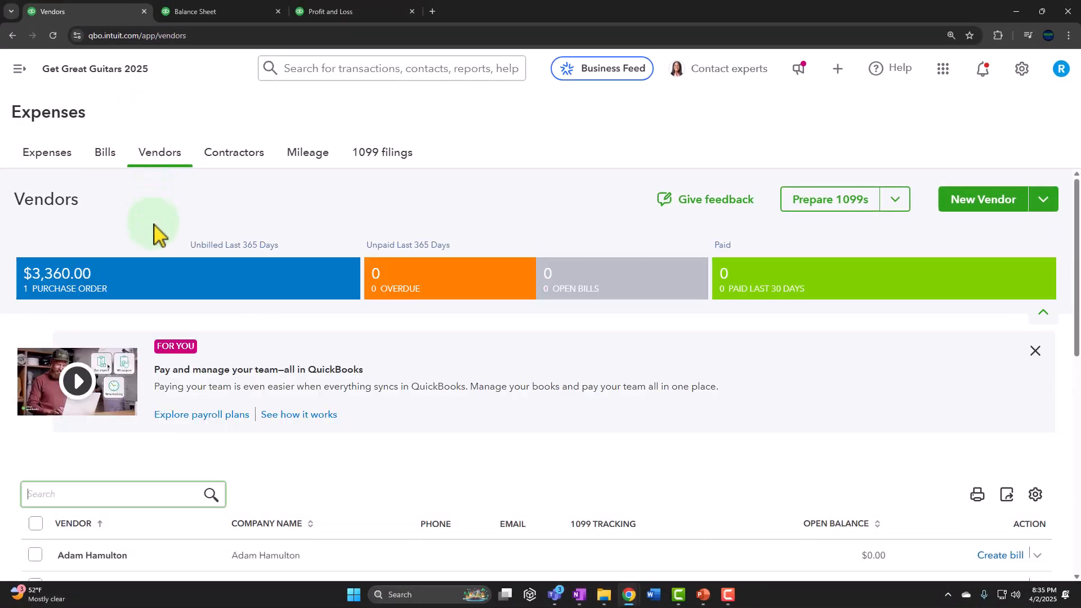
left_click(96, 289)
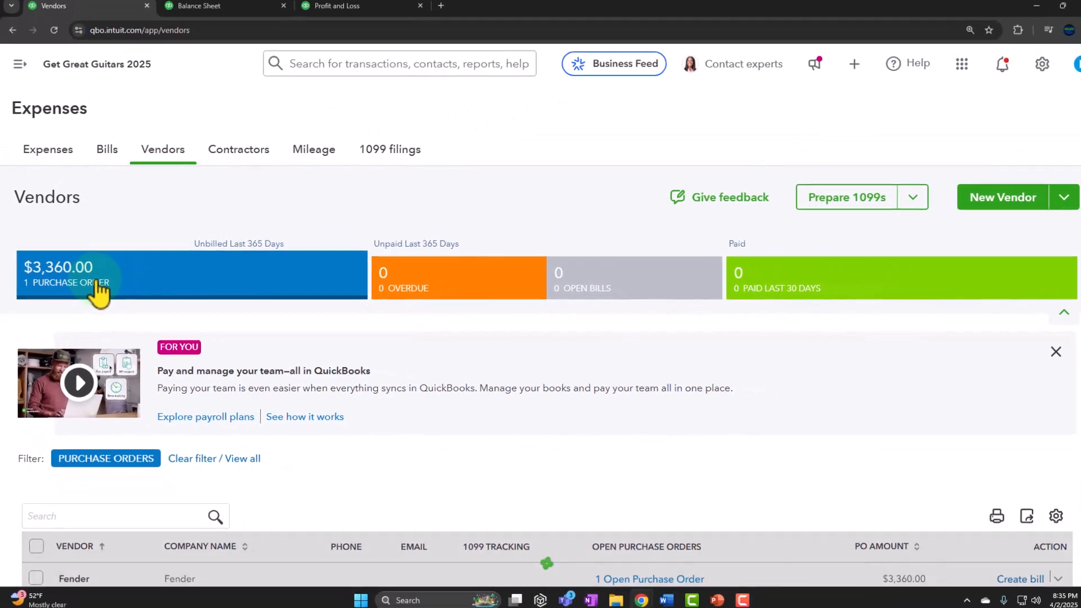
scroll(96, 290, "down", 3)
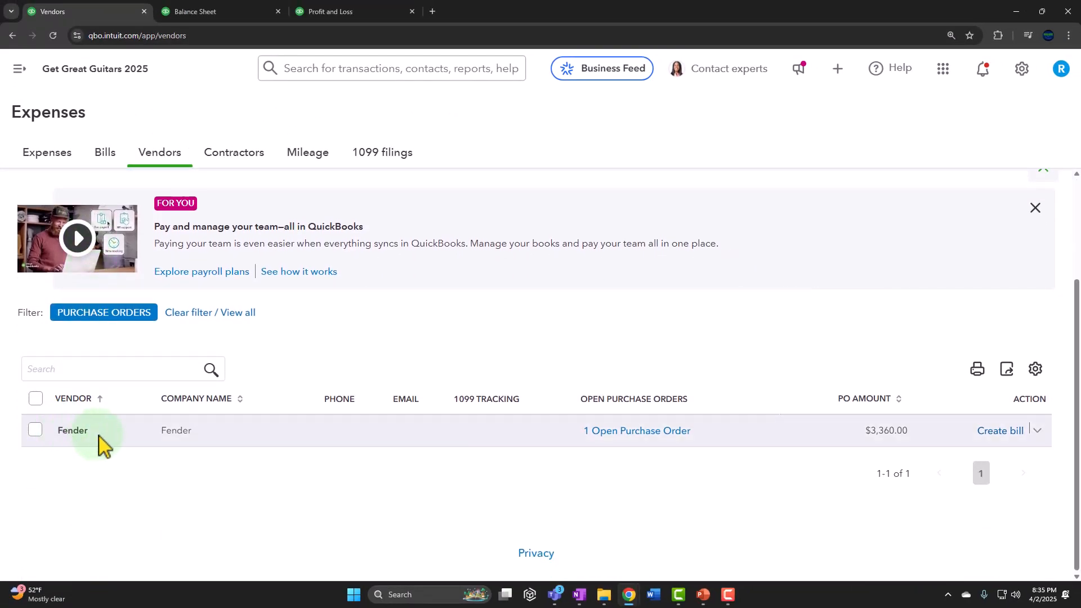
left_click(629, 431)
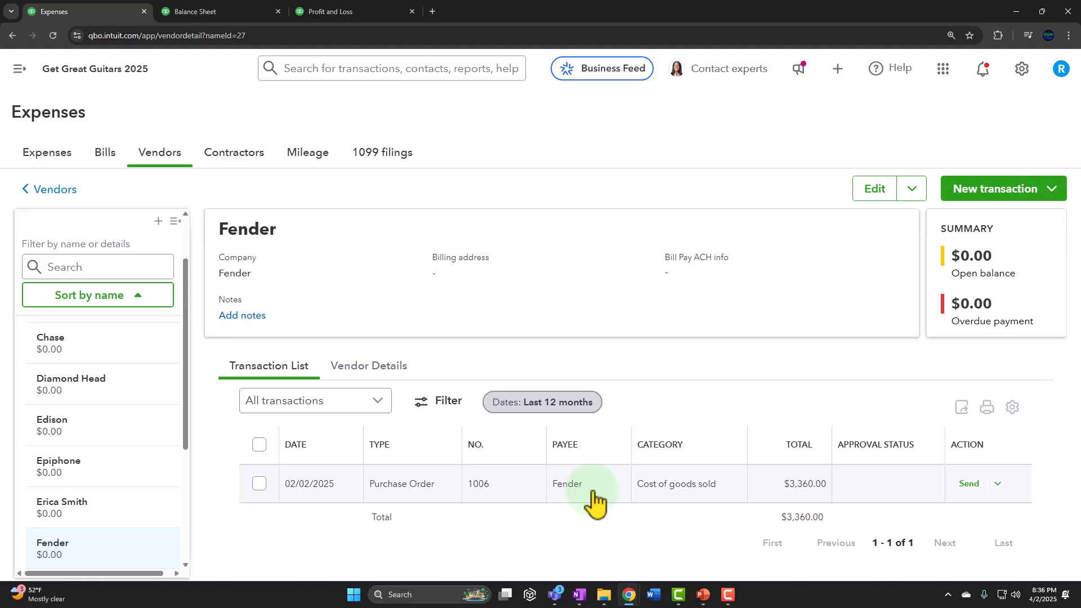
Refresh the Balance Sheet report, reload it if needed, and examine its asset accounts for January and February 2025.
left_click(213, 11)
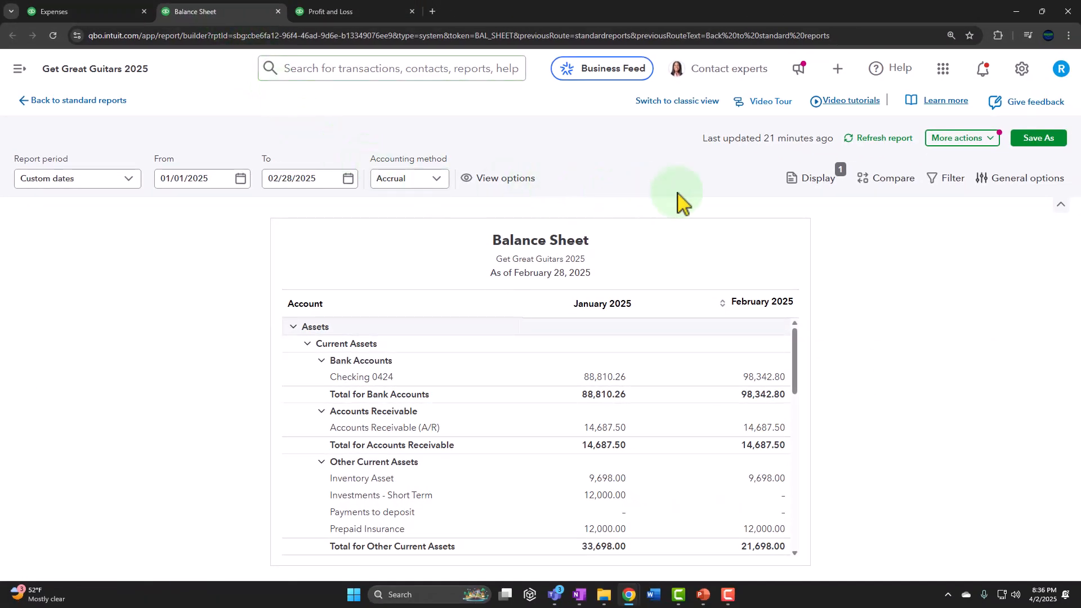
left_click(888, 140)
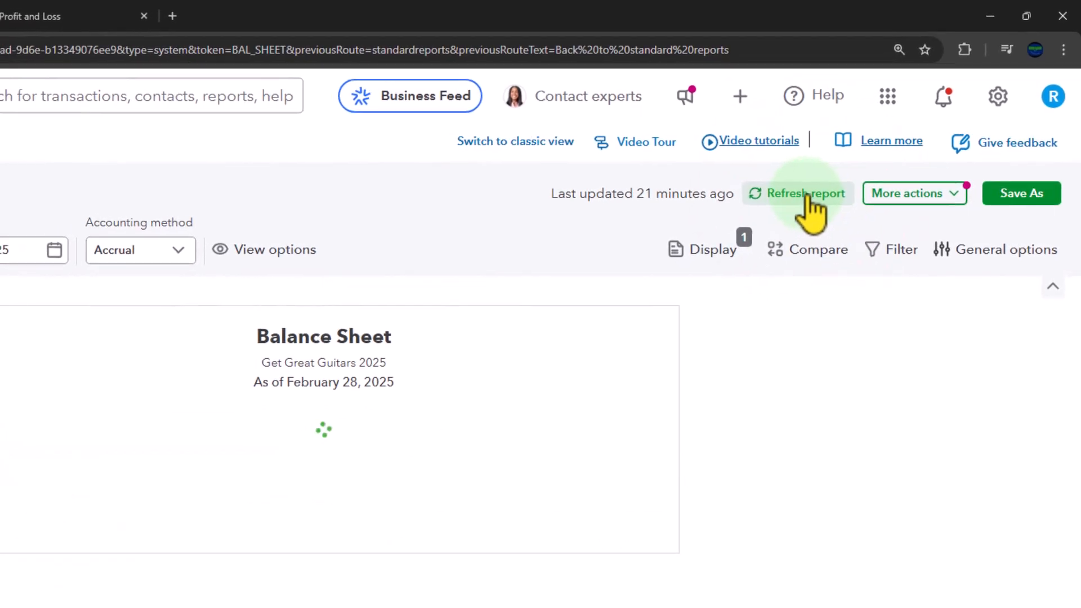
left_click(345, 506)
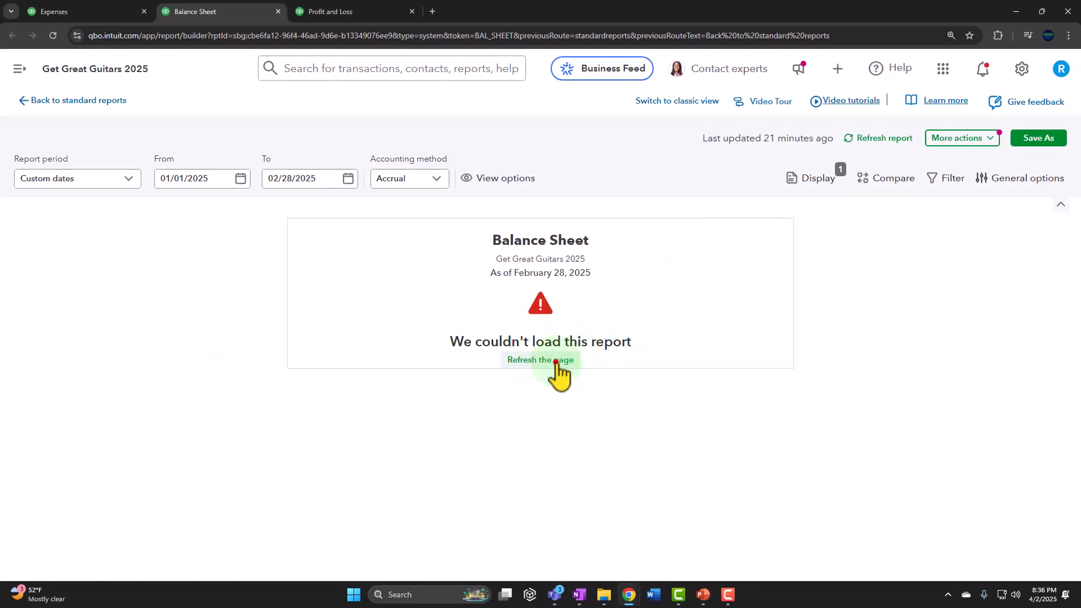
scroll(362, 414, "down", 3)
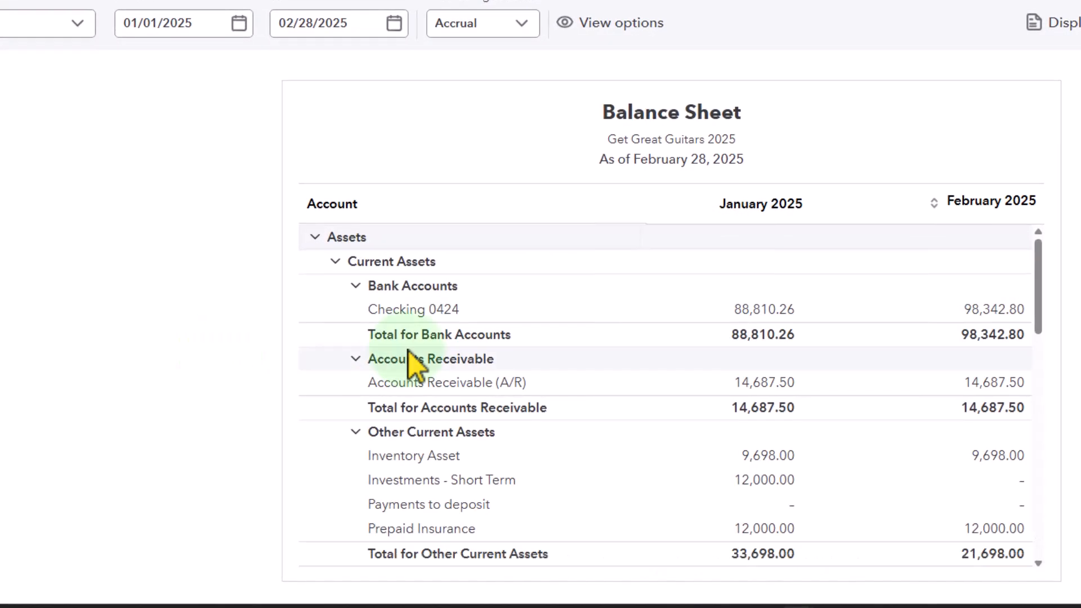
scroll(390, 401, "down", 1)
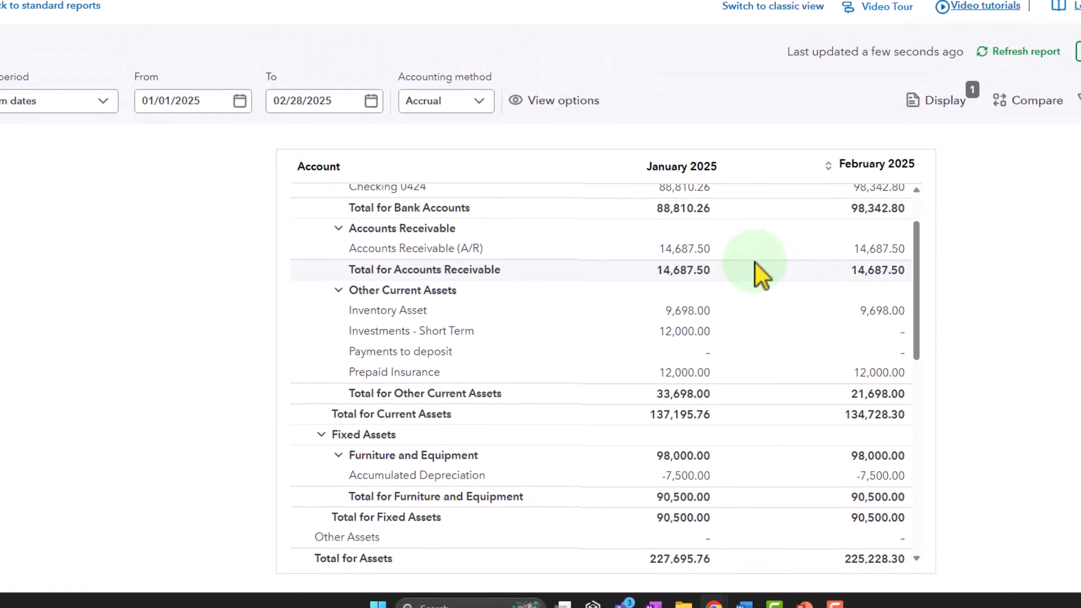
Refresh the Profit and Loss report and examine the January and February 2025 income and cost of goods sold.
left_click(371, 13)
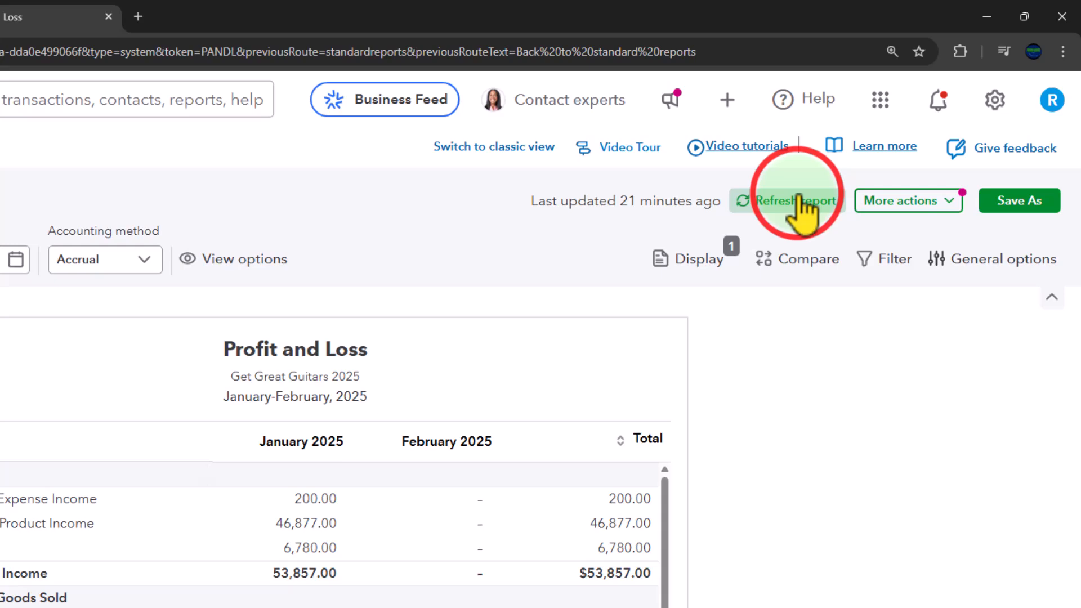
left_click(800, 198)
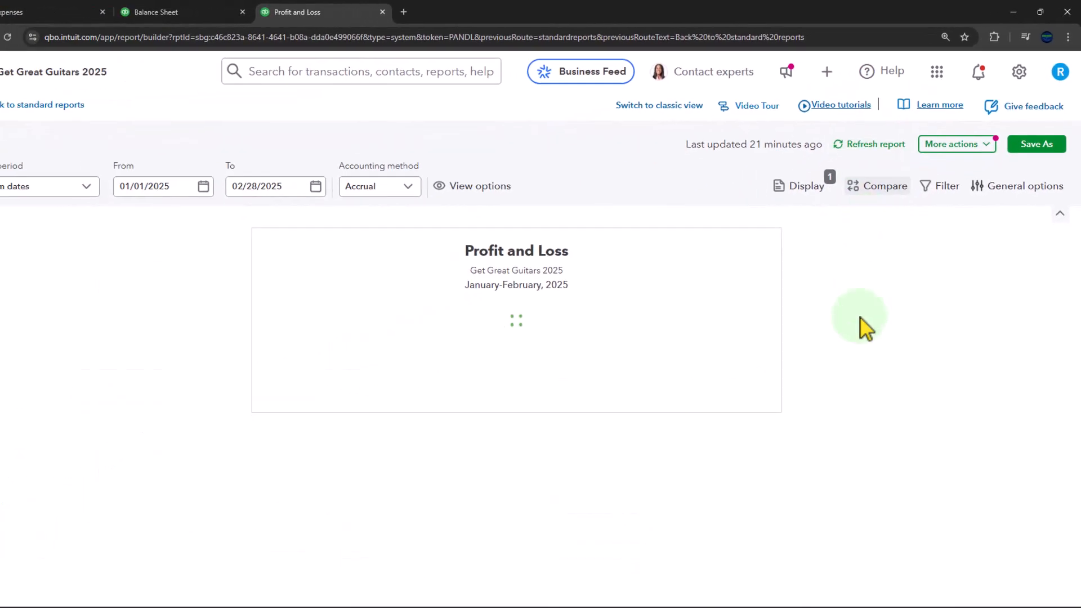
left_click(536, 360)
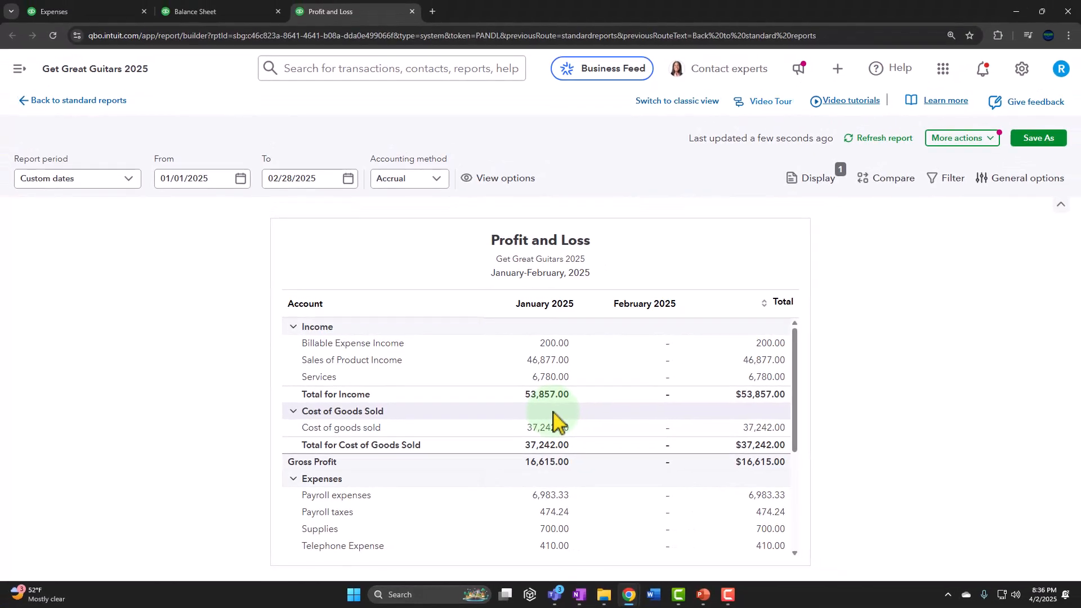
Return from the Profit and Loss to the Fender vendor page, go to the standard reports and collapse the navigation menu.
left_click(99, 17)
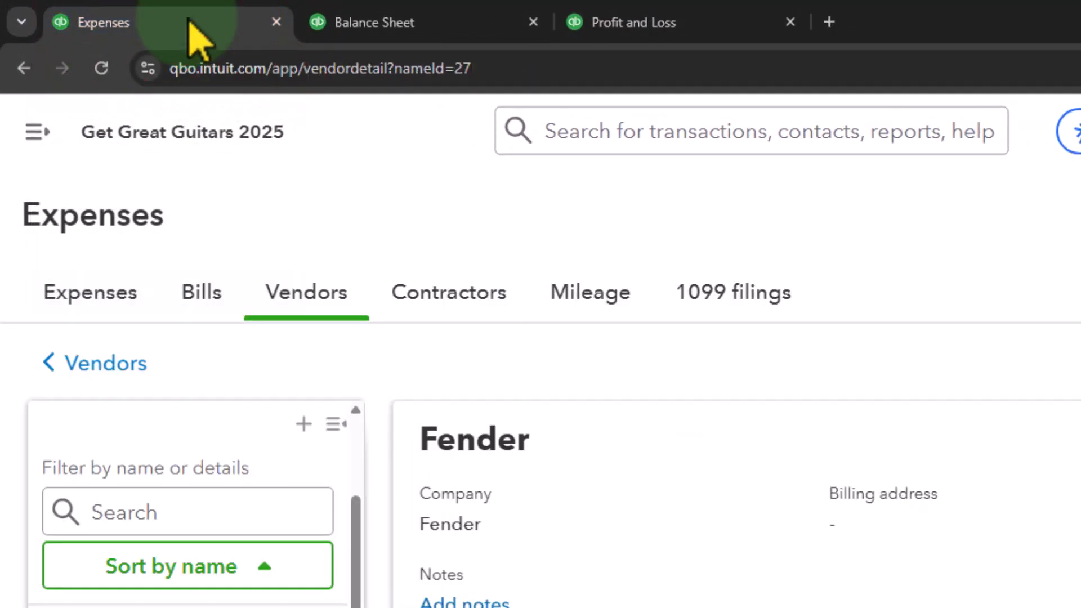
left_click(47, 132)
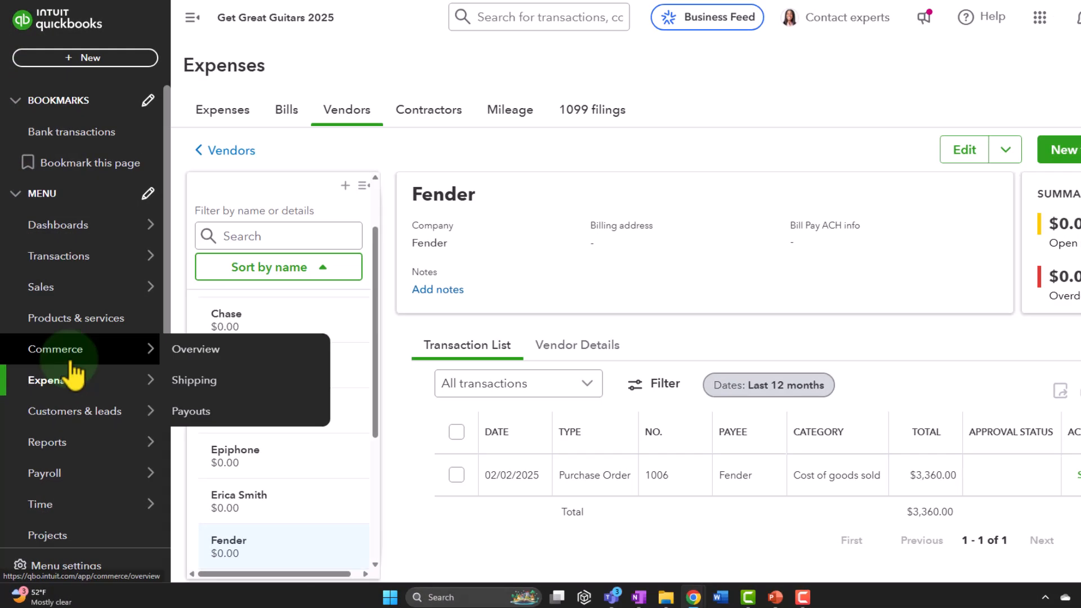
left_click(48, 442)
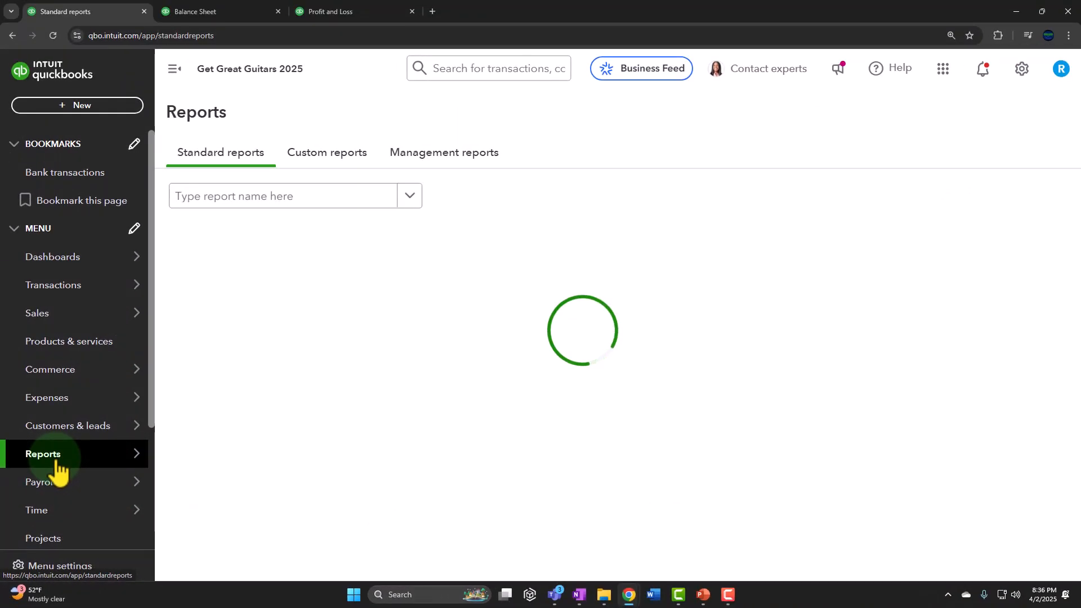
left_click(174, 69)
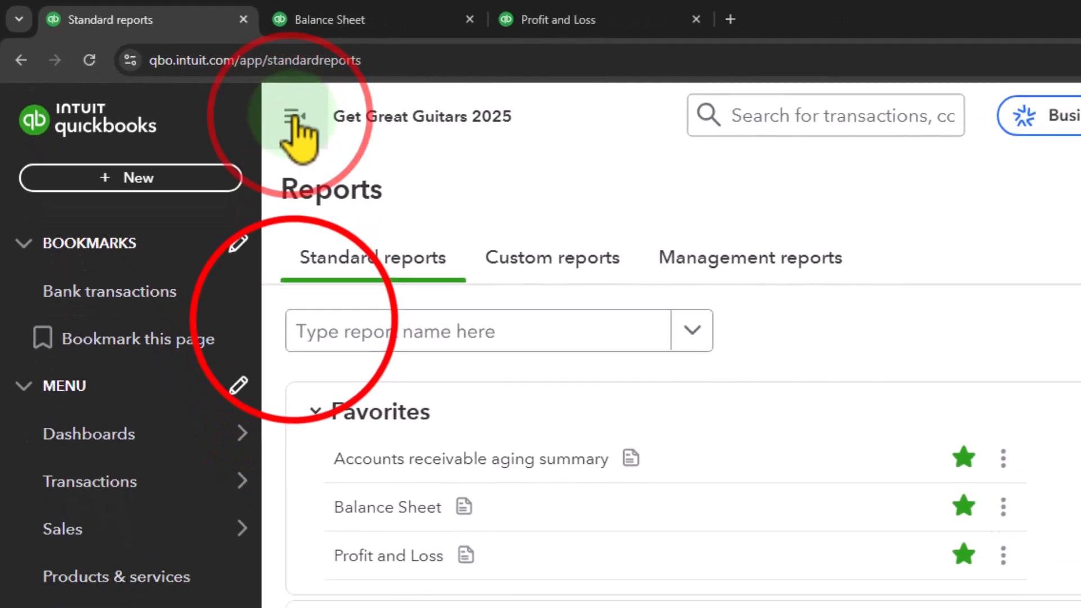
Search the standard reports for "tri" and open the Trial Balance report.
left_click(176, 192)
type("t")
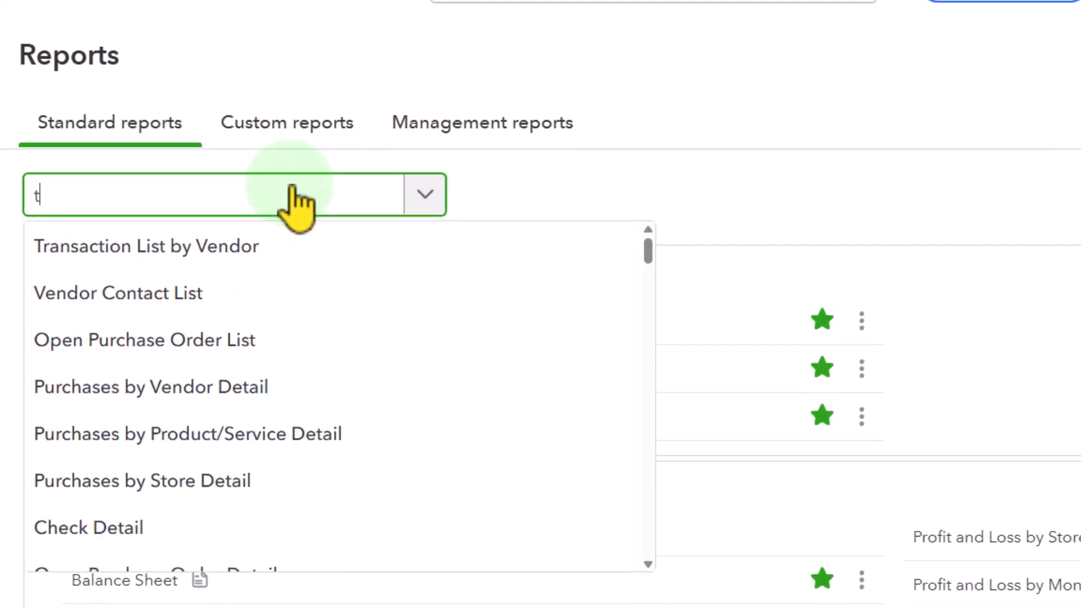
type("ril")
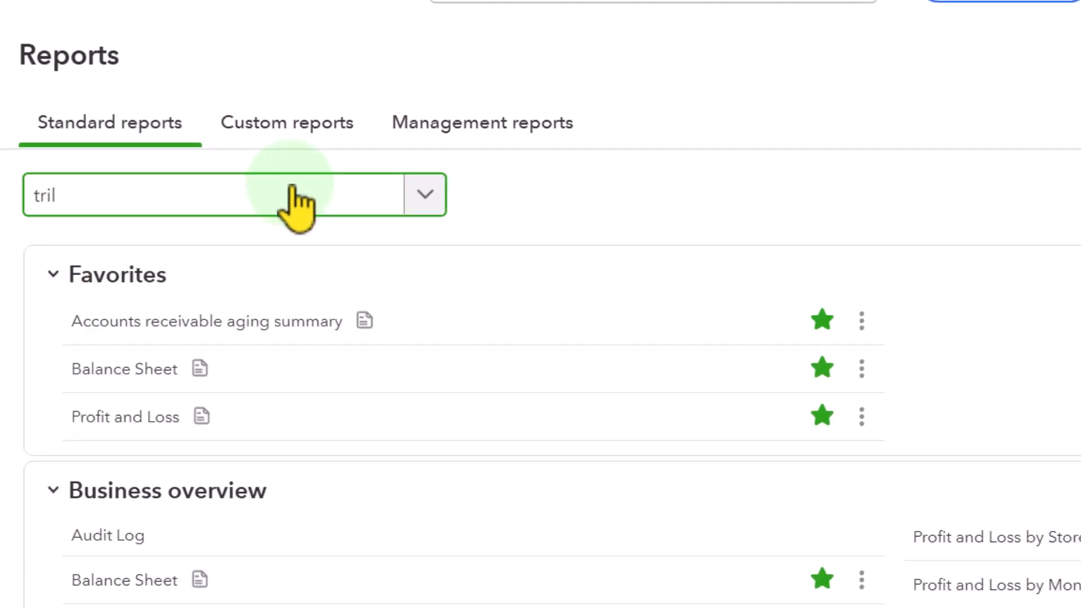
key("BackSpace")
key("Return")
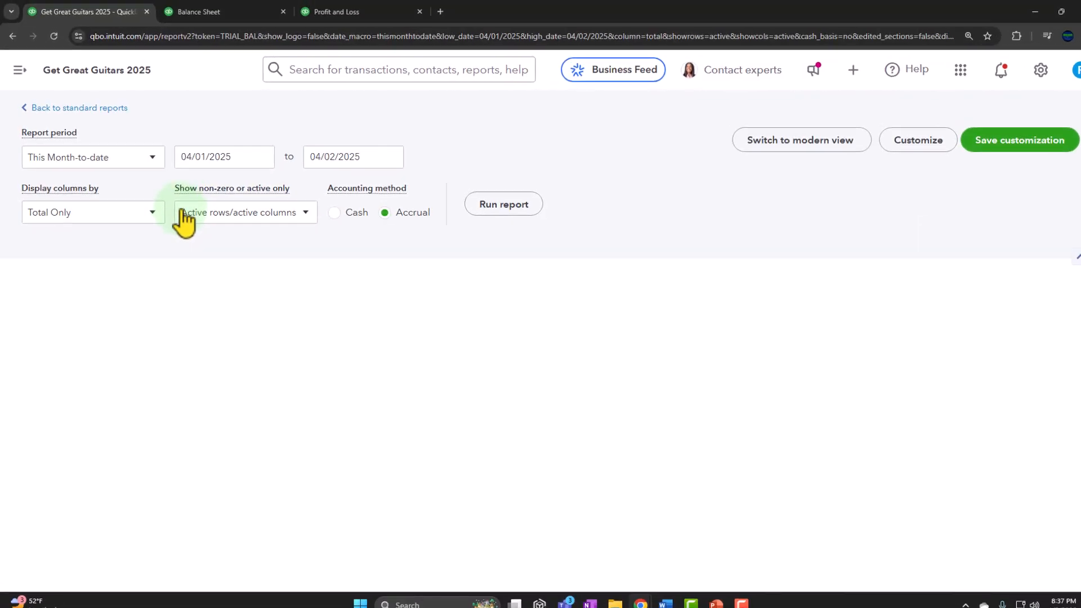
Run the Trial Balance for 01/01/2025 to 02/28/2025 with columns displayed by months, and review its accounts down to the totals.
left_click(234, 157)
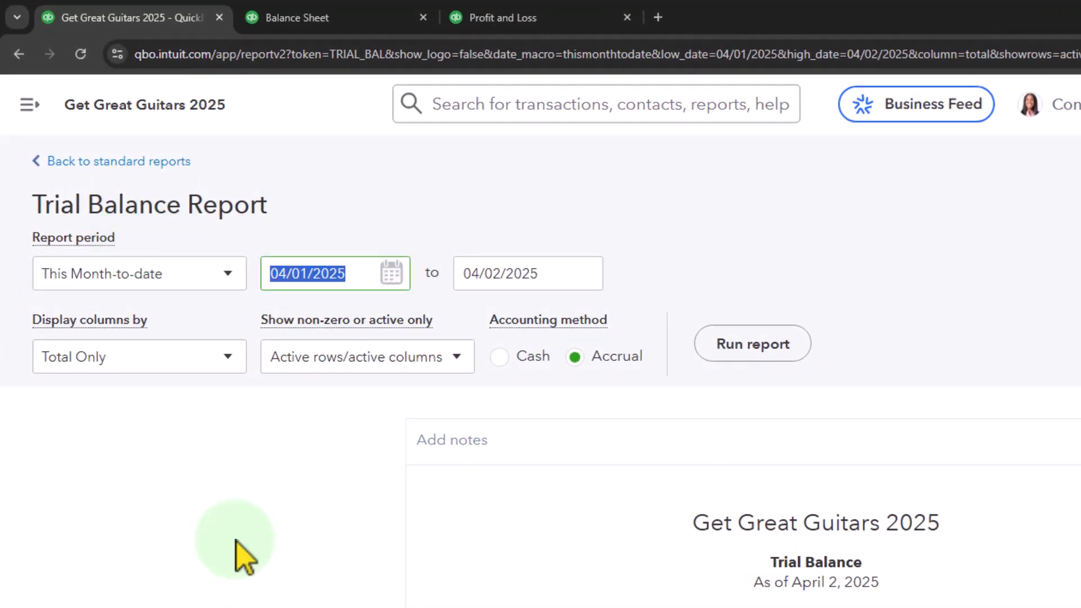
type("010")
key("Tab")
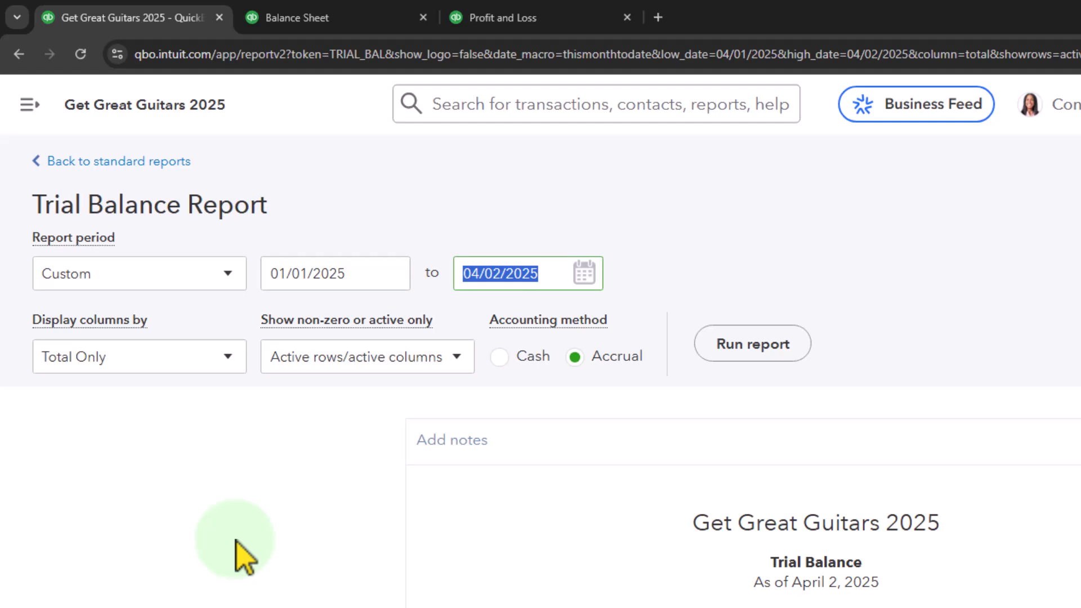
type("02/28/2025")
key("Tab")
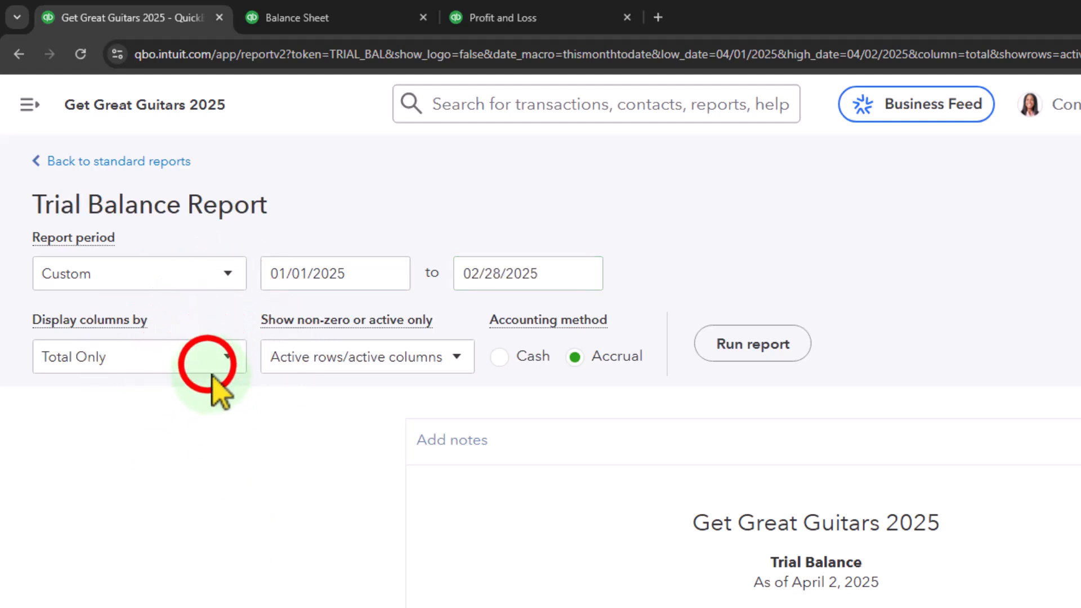
left_click(225, 357)
left_click(176, 429)
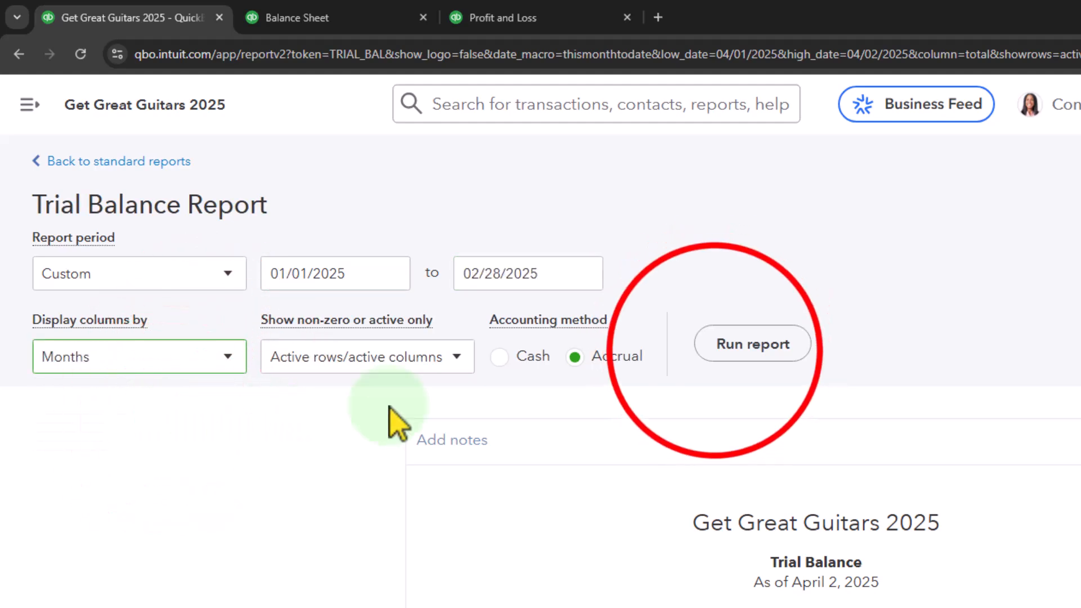
left_click(714, 348)
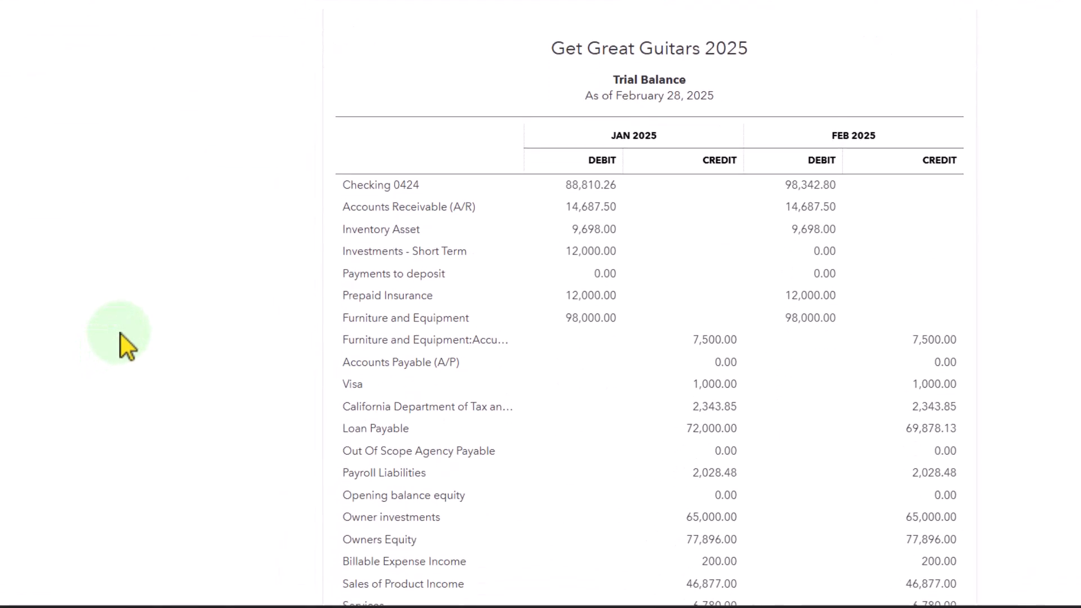
scroll(120, 334, "down", 1)
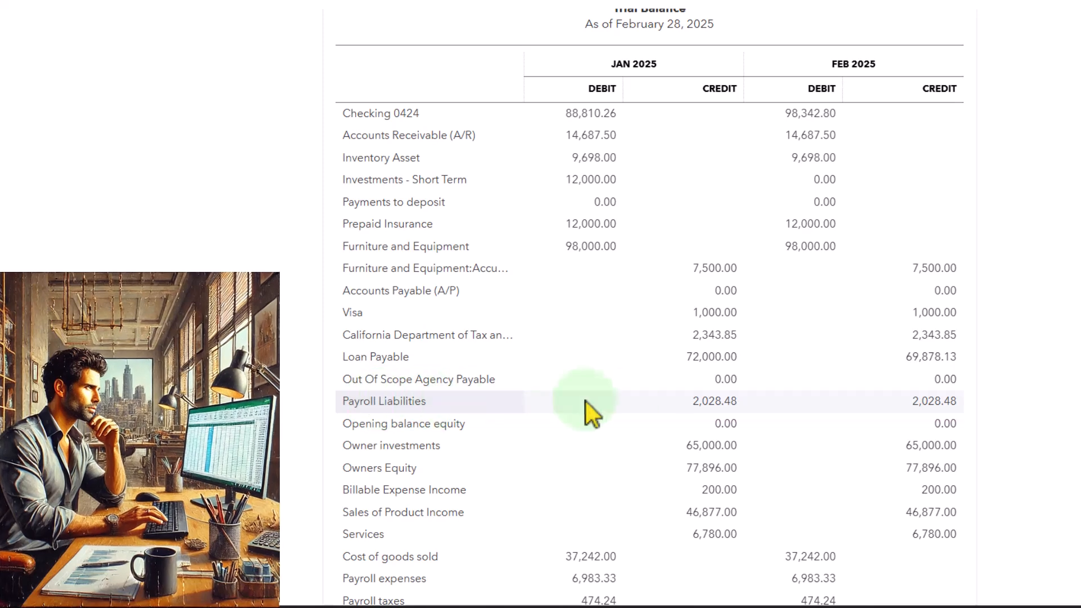
scroll(949, 404, "down", 1)
scroll(951, 417, "down", 3)
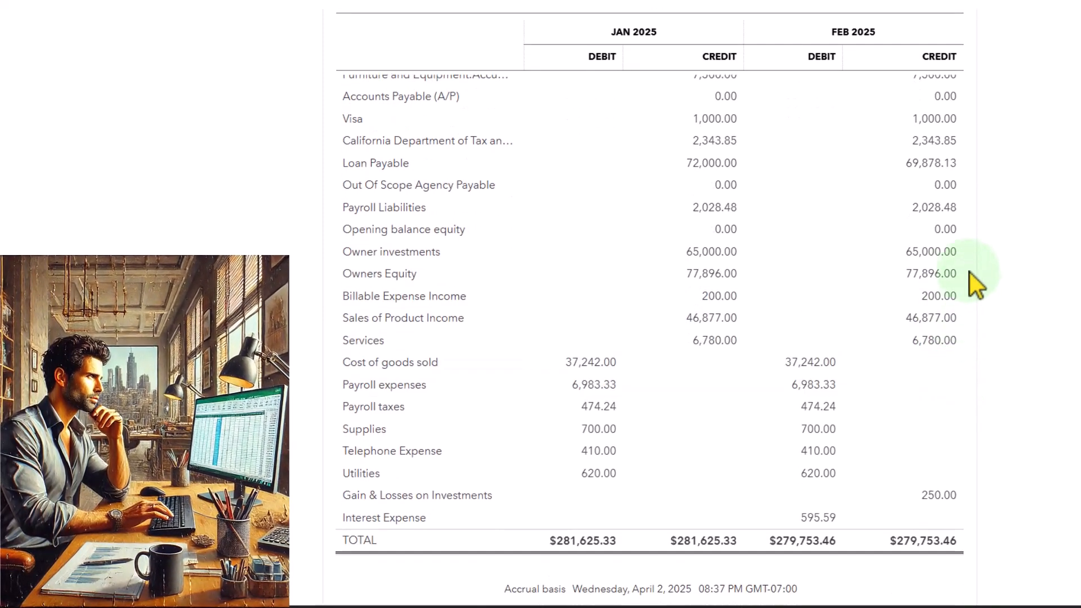